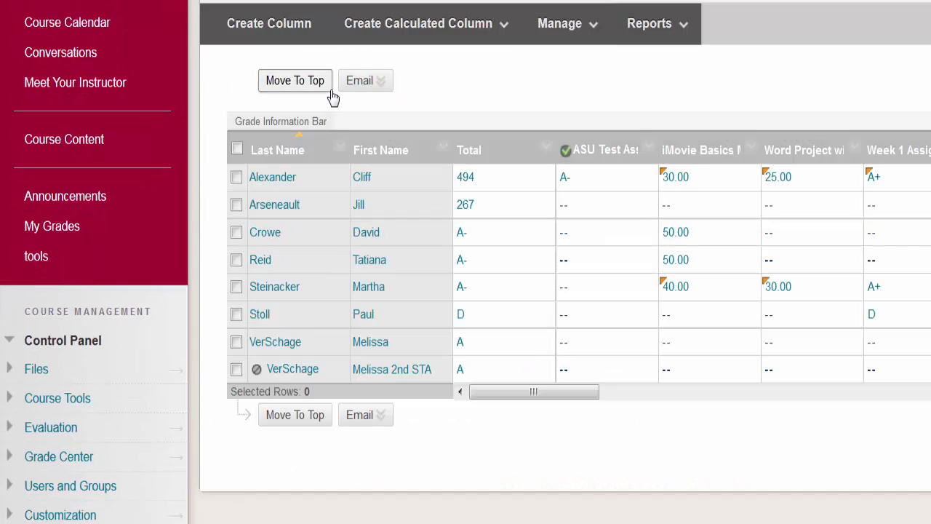
# Step: Open the Smart Views list from the Grade Center's Manage menu
pyautogui.click(366, 80)
pyautogui.click(494, 23)
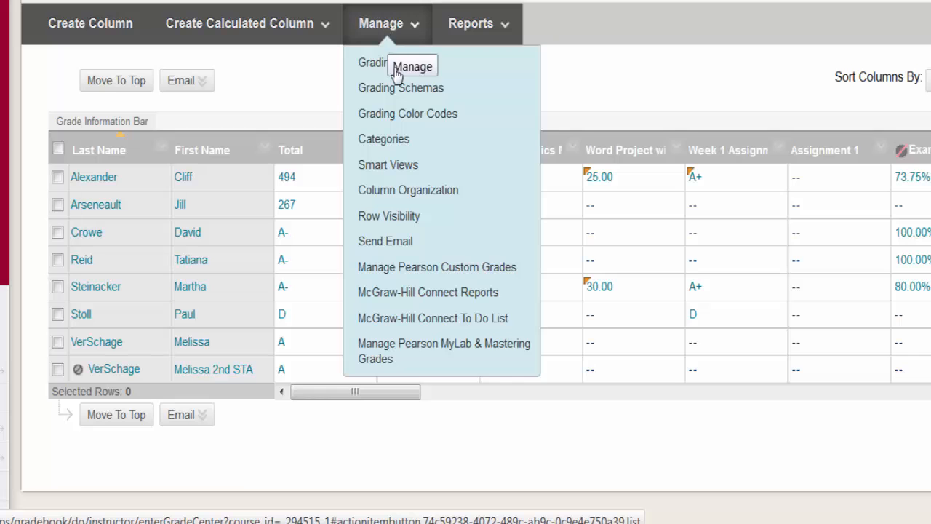
pyautogui.click(414, 166)
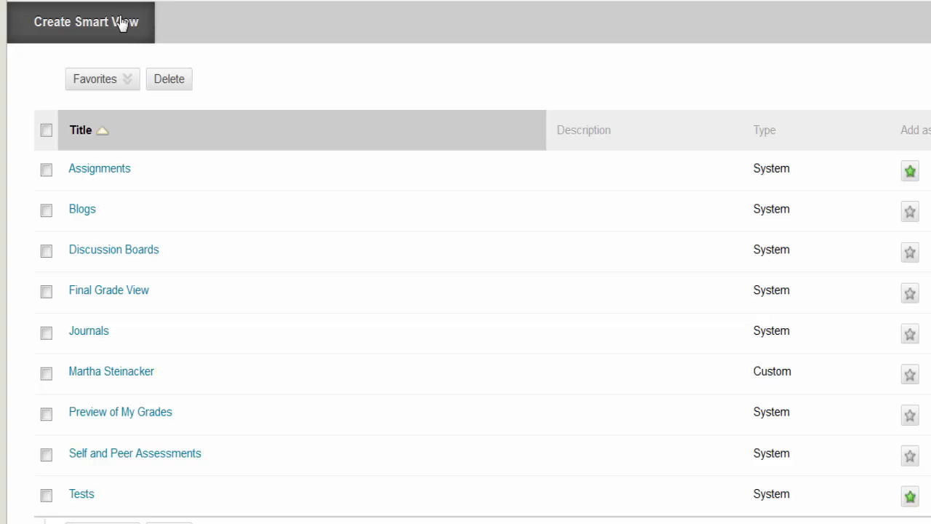
# Step: Start a new Smart View named 'Smart View Test' and move down to its selection criteria
pyautogui.click(121, 24)
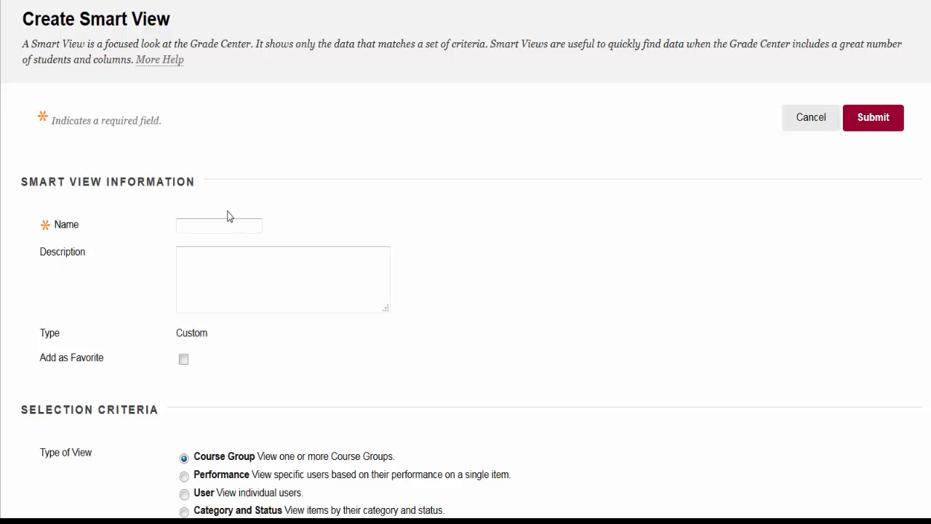
pyautogui.write('Smart View Test')
pyautogui.click(218, 300)
pyautogui.scroll(-3, 52, 424)
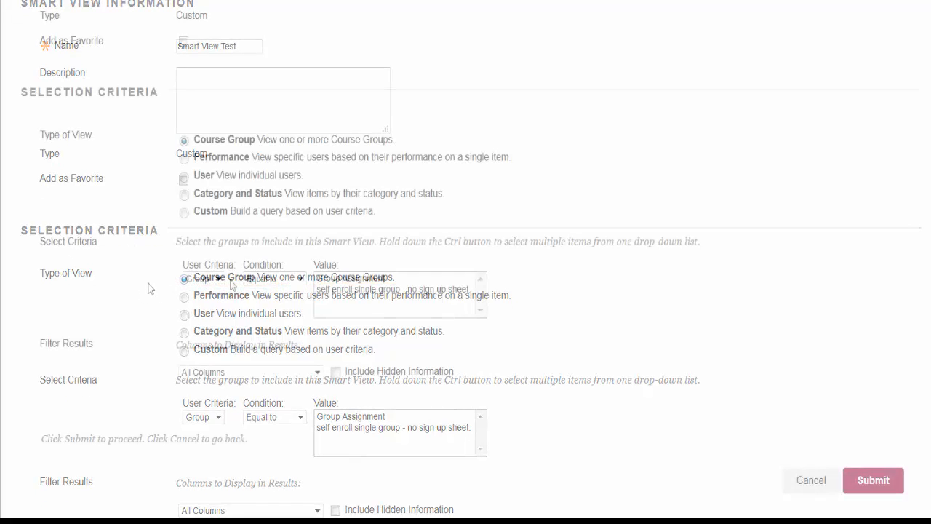
# Step: Filter on Group Equal to Group Assignment, keep All Columns, and submit the view
pyautogui.click(218, 280)
pyautogui.click(222, 286)
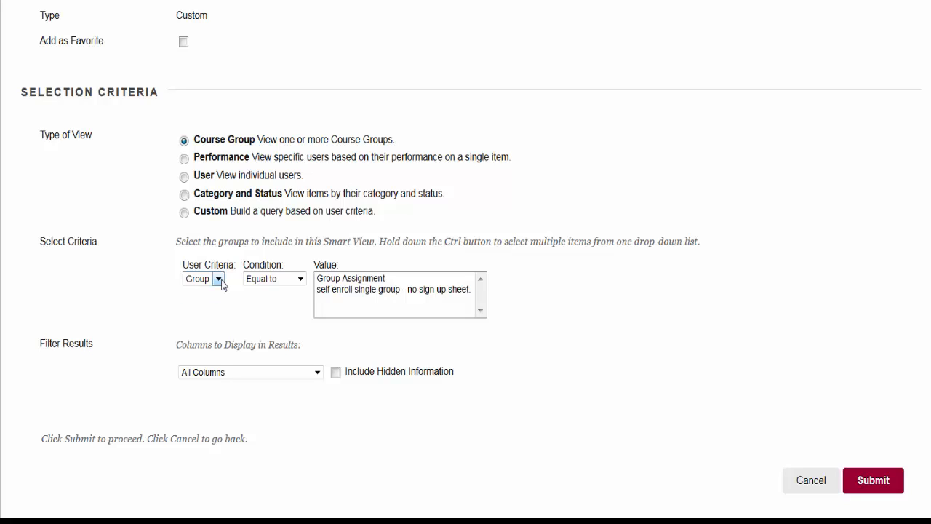
pyautogui.click(298, 281)
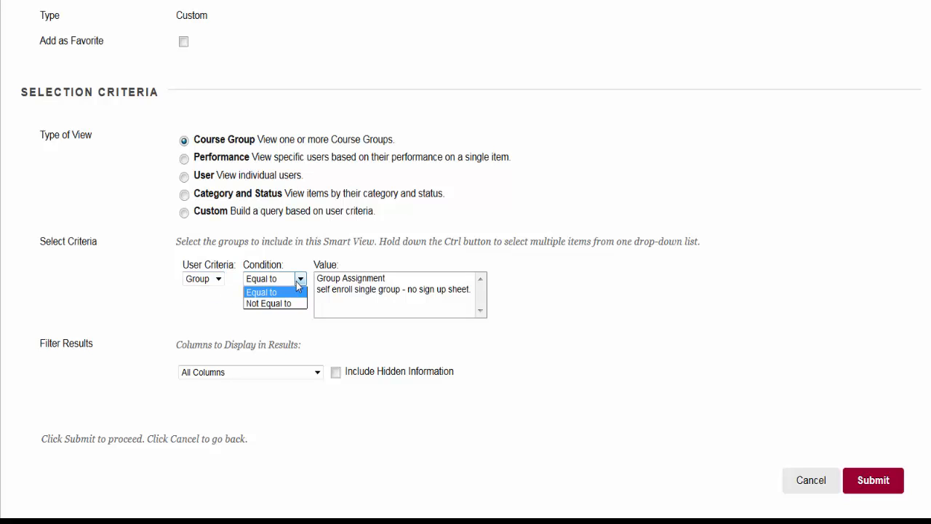
pyautogui.click(296, 282)
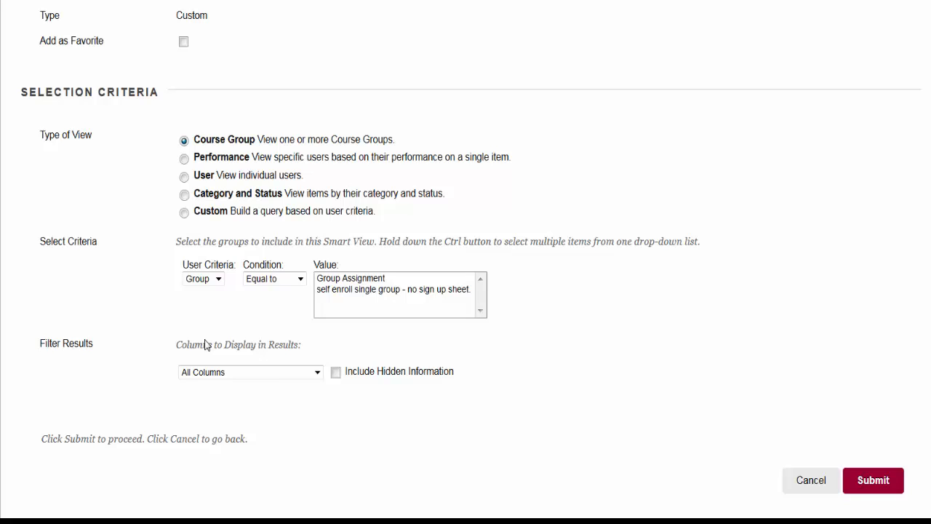
pyautogui.click(372, 280)
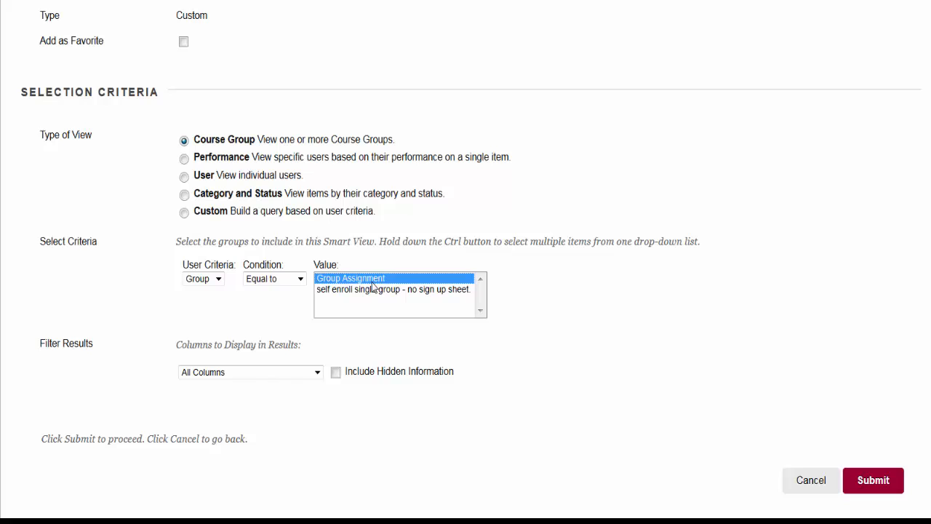
pyautogui.click(317, 373)
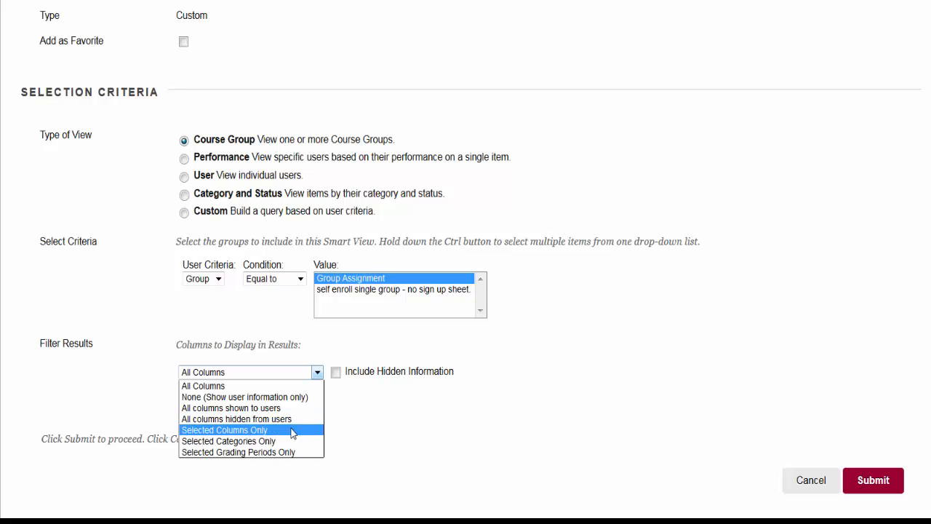
pyautogui.click(463, 406)
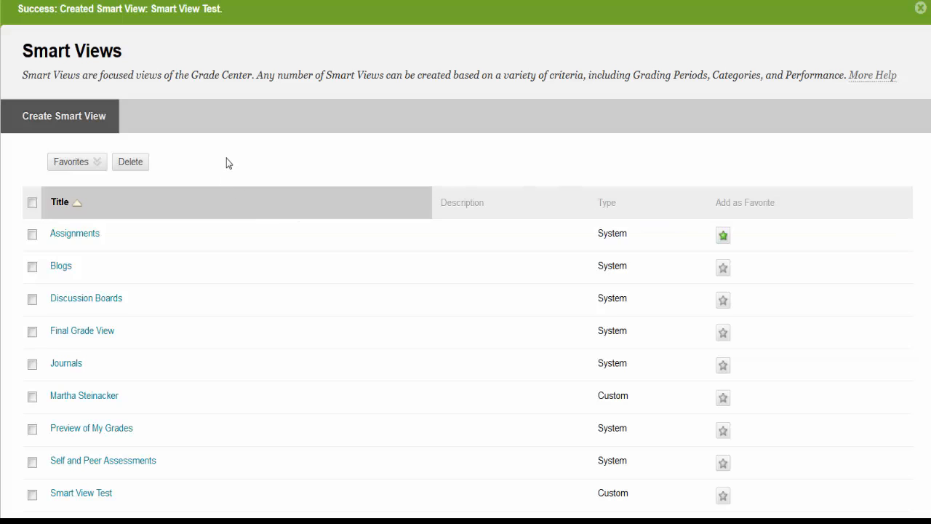
# Step: Create another Smart View named 'Performance View' with the Performance view type
pyautogui.click(77, 118)
pyautogui.write('Perfor')
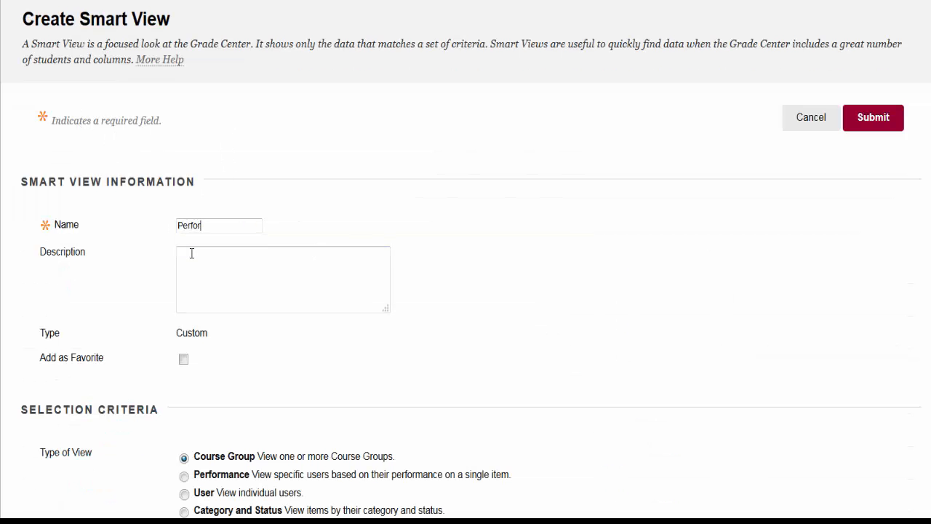
pyautogui.write('mance View')
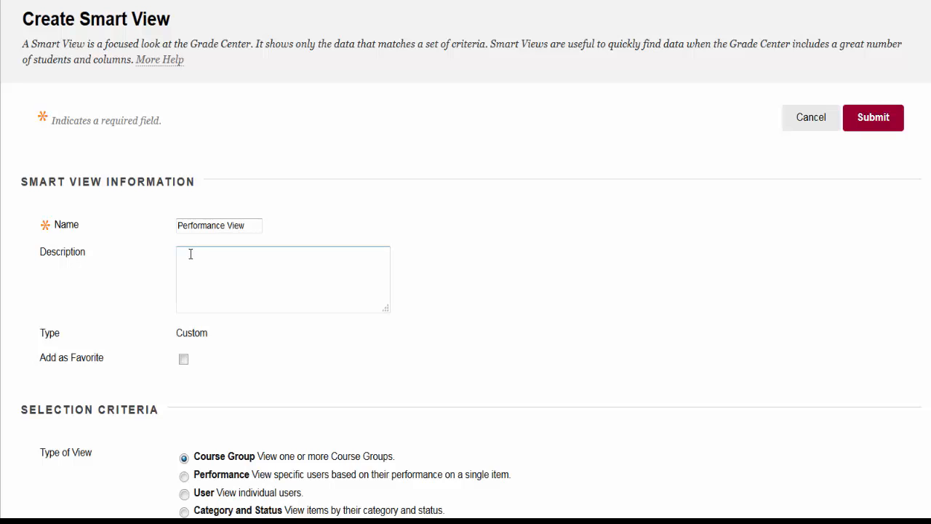
pyautogui.scroll(-3, 152, 268)
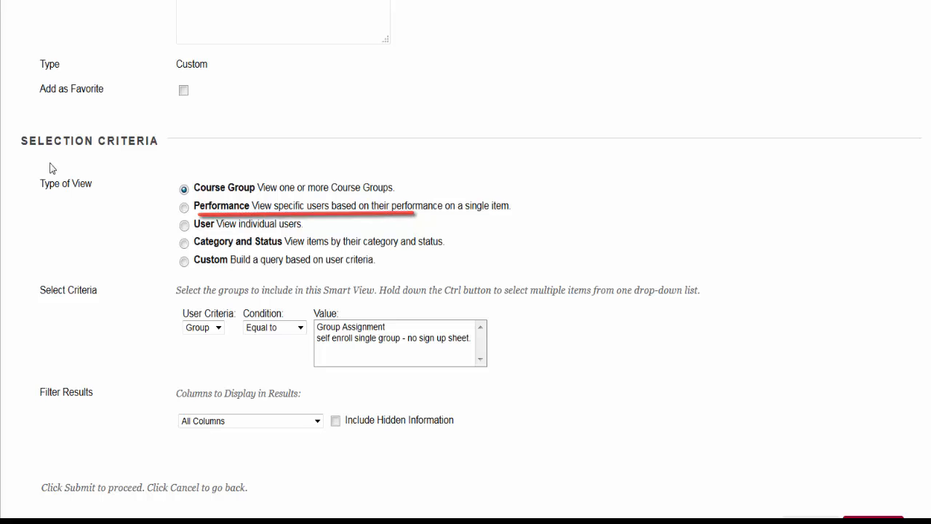
pyautogui.click(186, 208)
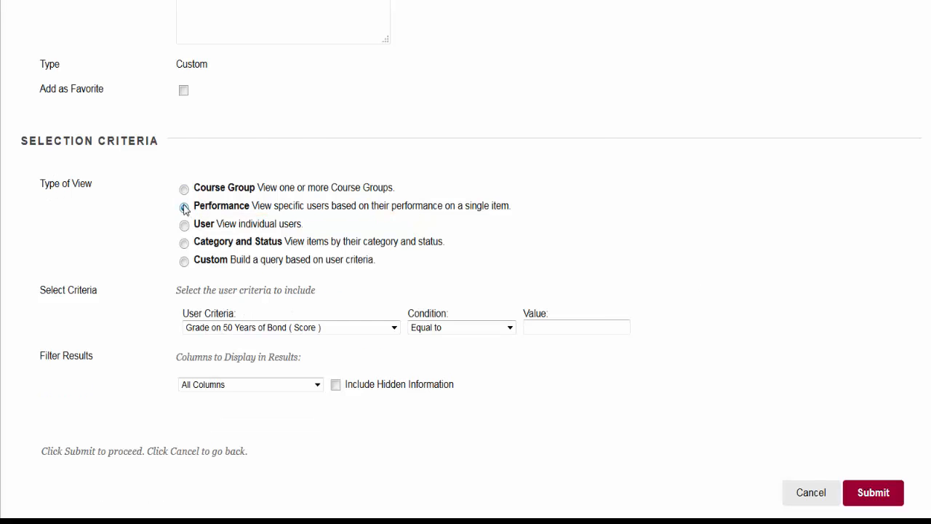
# Step: Filter on the 75 years of Film score, Less than or Equal to a threshold value
pyautogui.click(393, 328)
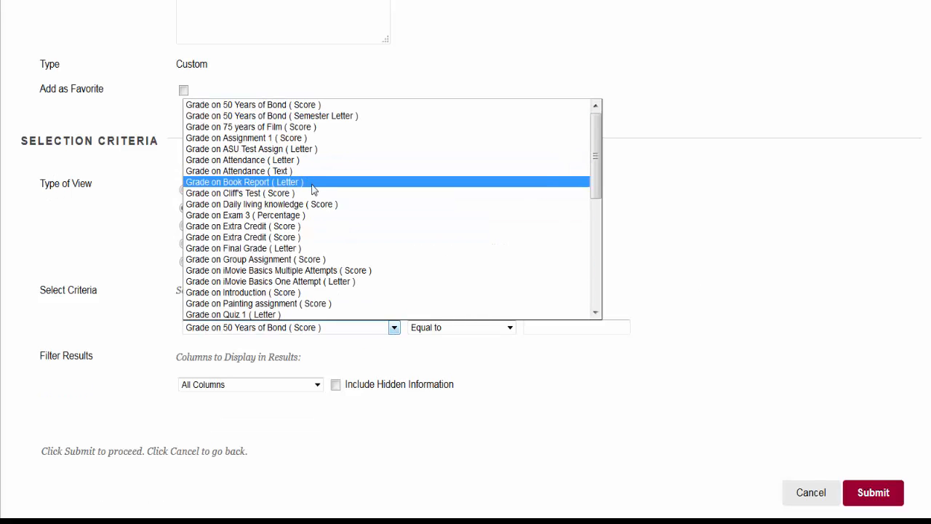
pyautogui.click(300, 127)
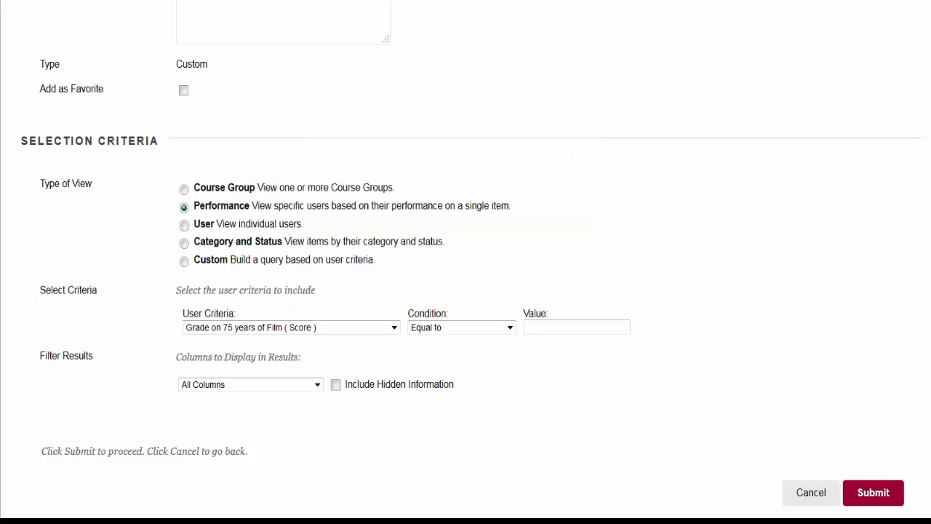
pyautogui.click(491, 326)
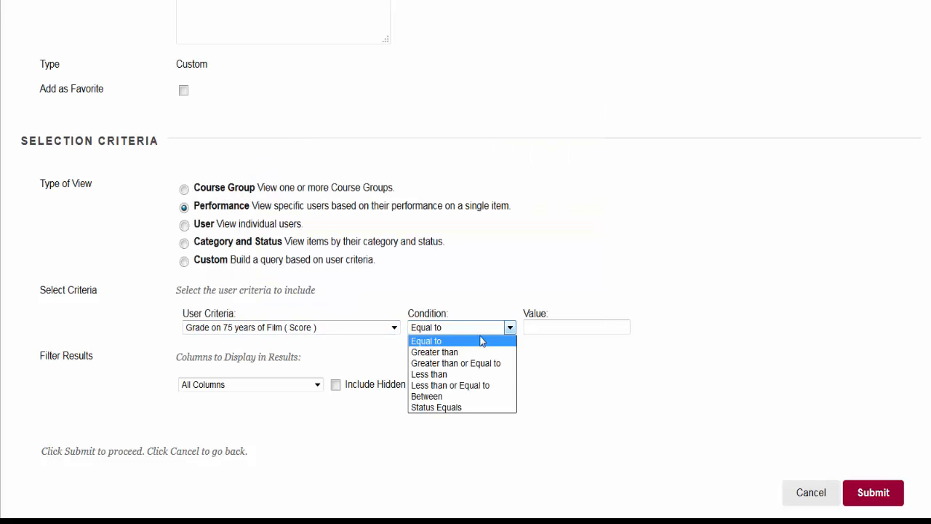
pyautogui.click(466, 385)
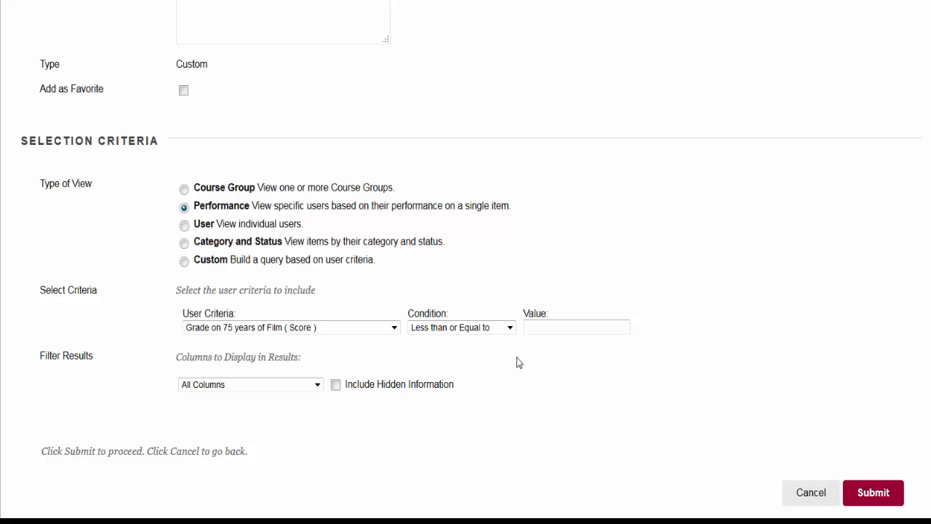
pyautogui.click(541, 328)
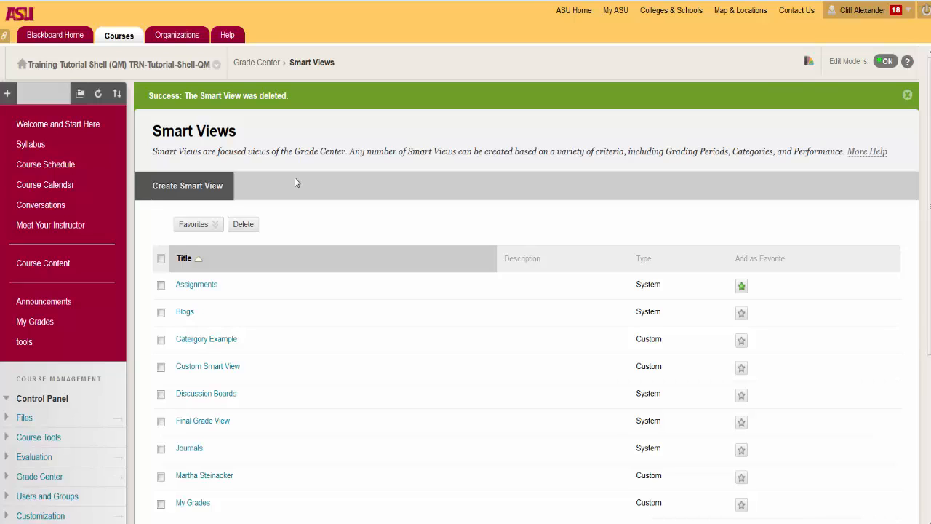
# Step: Start a new Smart View named after a student, using the User view type
pyautogui.click(221, 191)
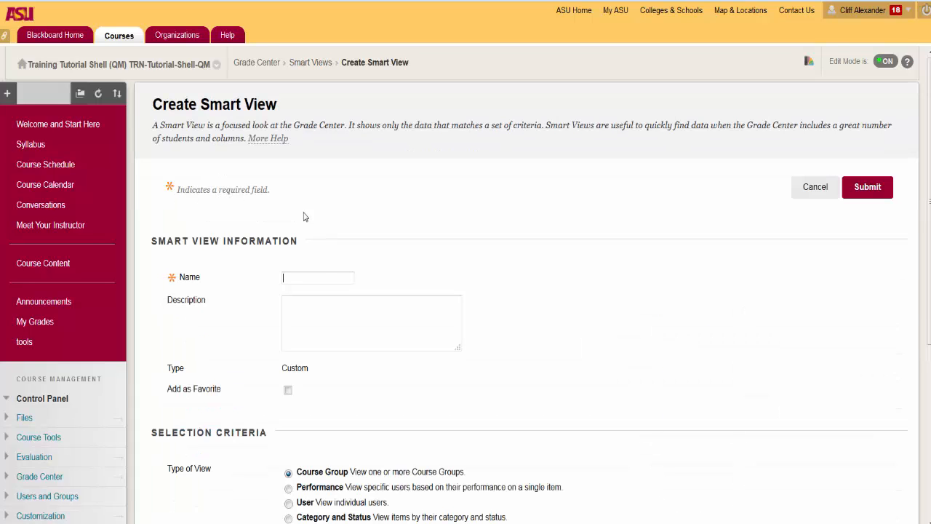
pyautogui.click(247, 323)
pyautogui.scroll(-3, 251, 342)
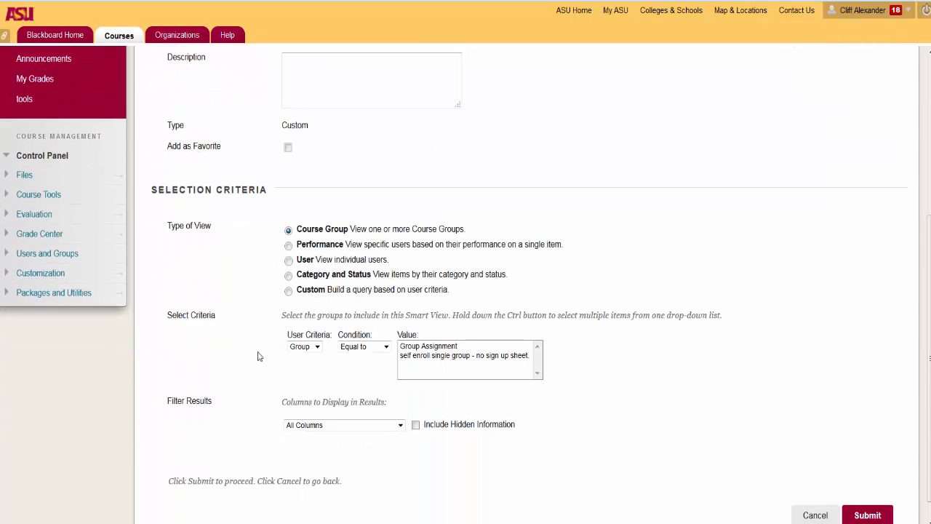
pyautogui.click(288, 237)
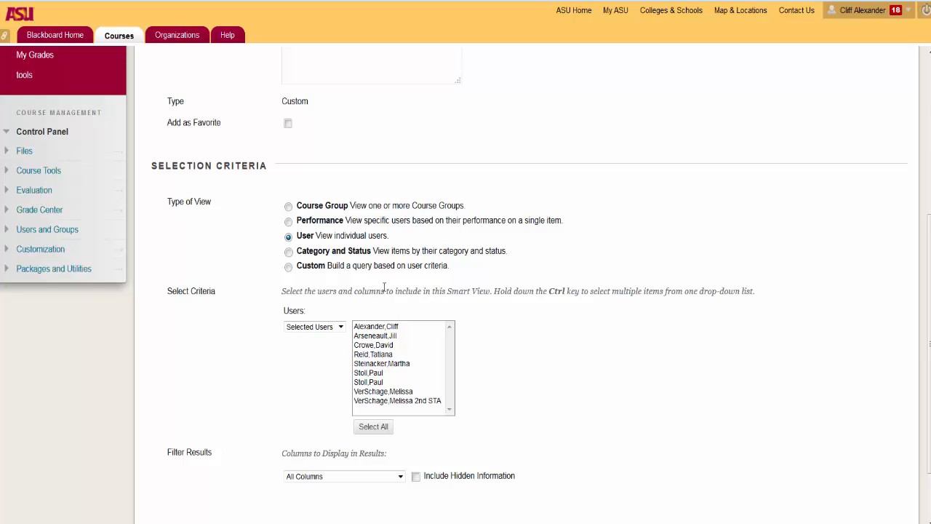
# Step: Select the first student, keep All Columns, and submit the User view
pyautogui.click(377, 328)
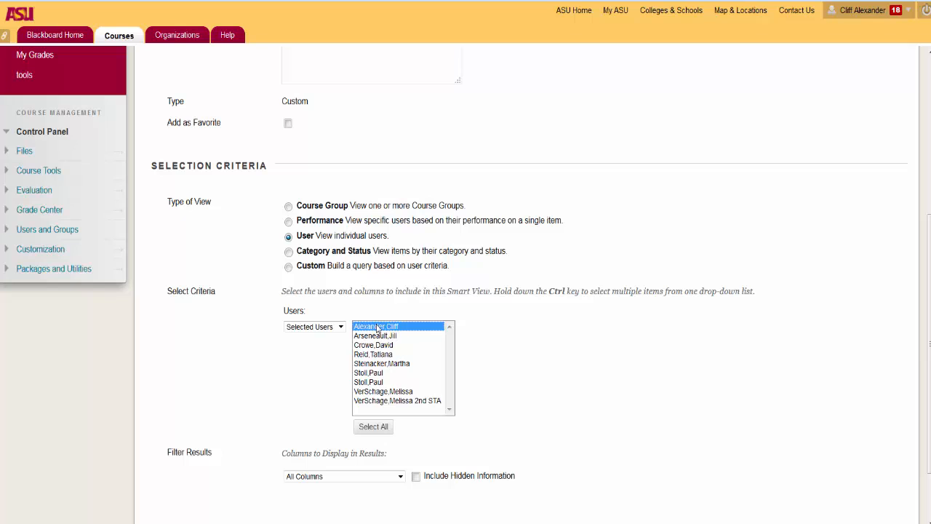
pyautogui.scroll(-1, 306, 423)
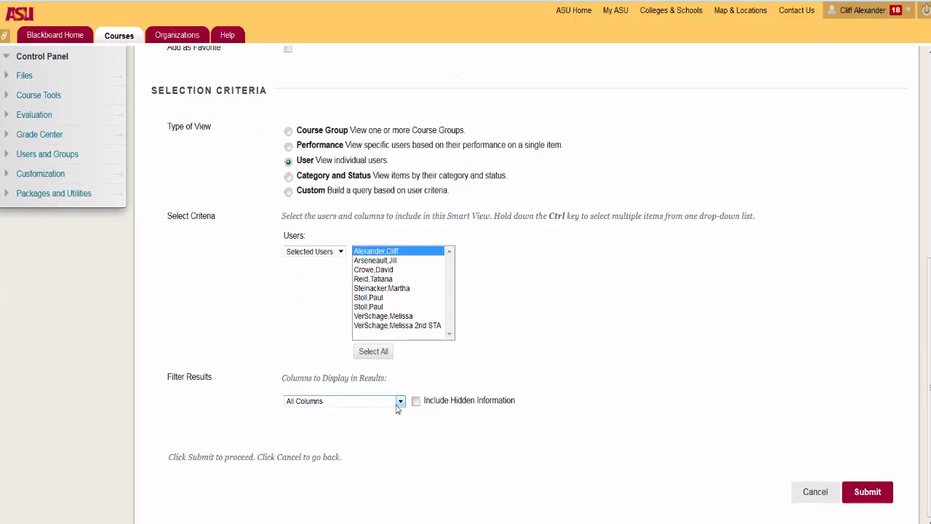
pyautogui.click(399, 402)
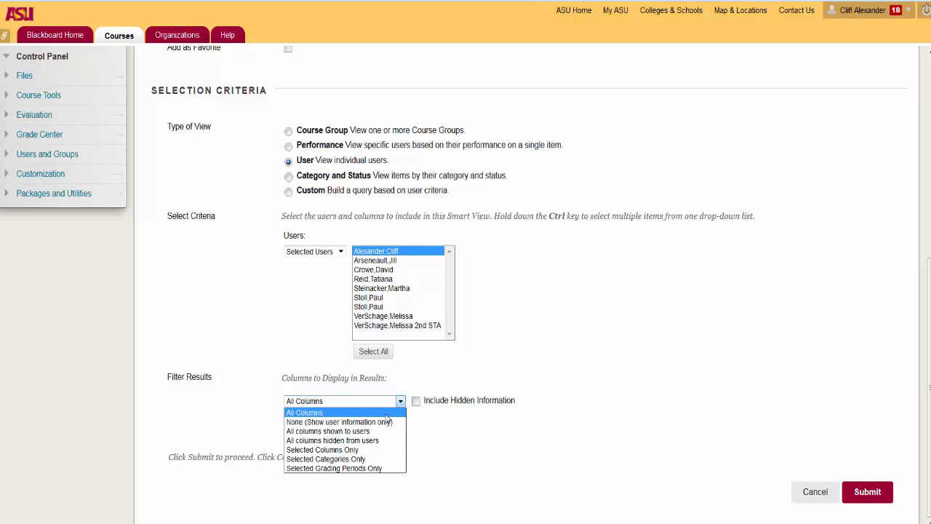
pyautogui.click(806, 460)
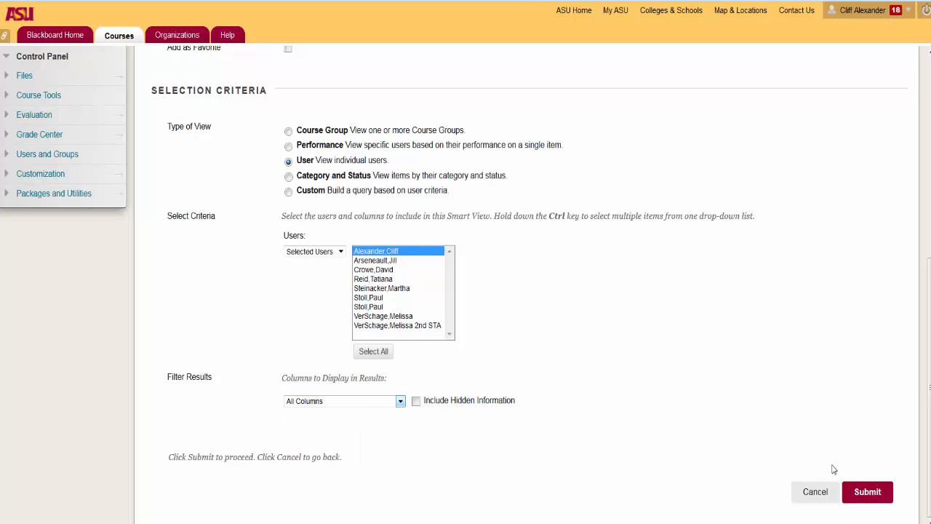
pyautogui.click(866, 492)
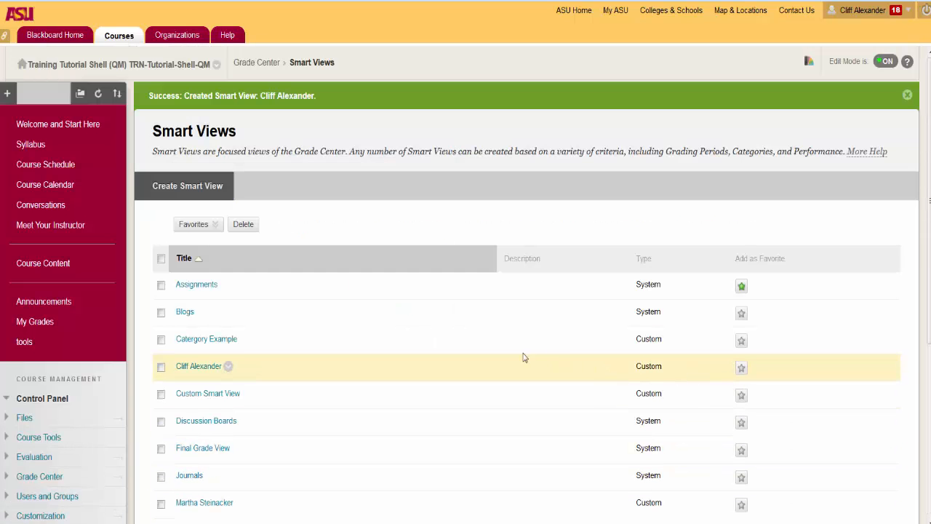
# Step: Open the single-student view and scroll across that student's grade columns
pyautogui.click(191, 369)
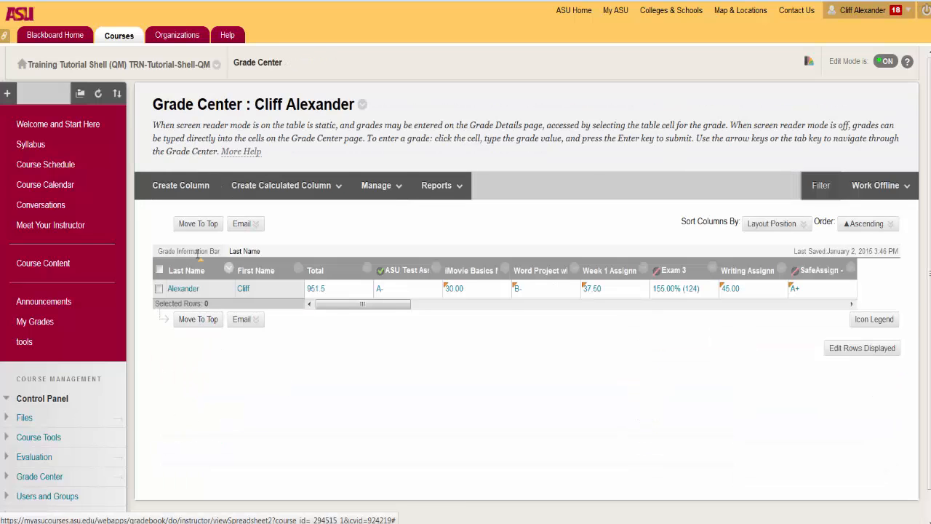
pyautogui.moveTo(345, 309); pyautogui.dragTo(757, 312)
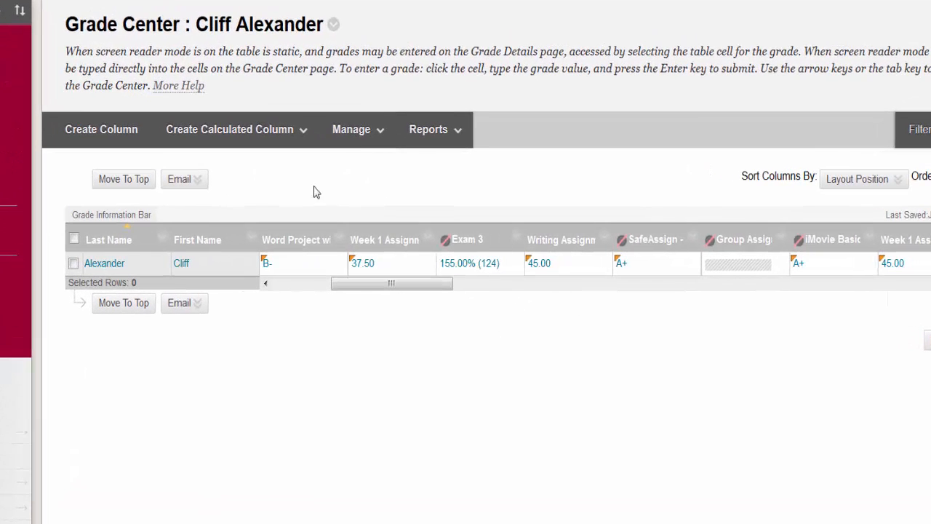
# Step: Start a new Smart View named 'Catergory Example 1' with the Category and Status type
pyautogui.click(353, 138)
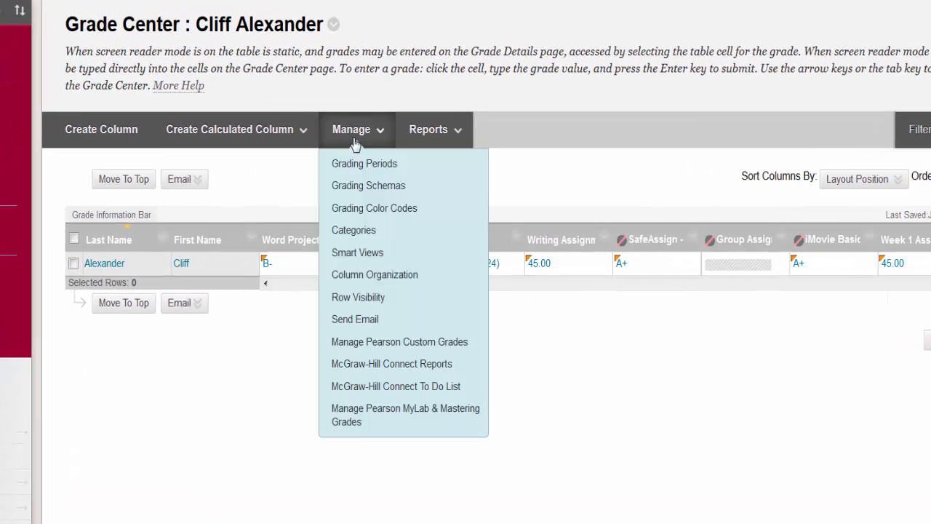
pyautogui.click(346, 249)
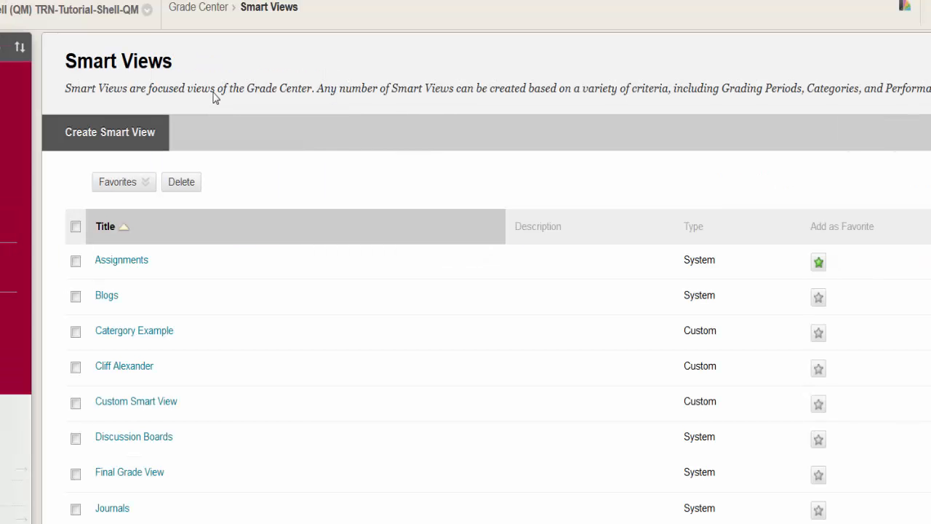
pyautogui.click(76, 145)
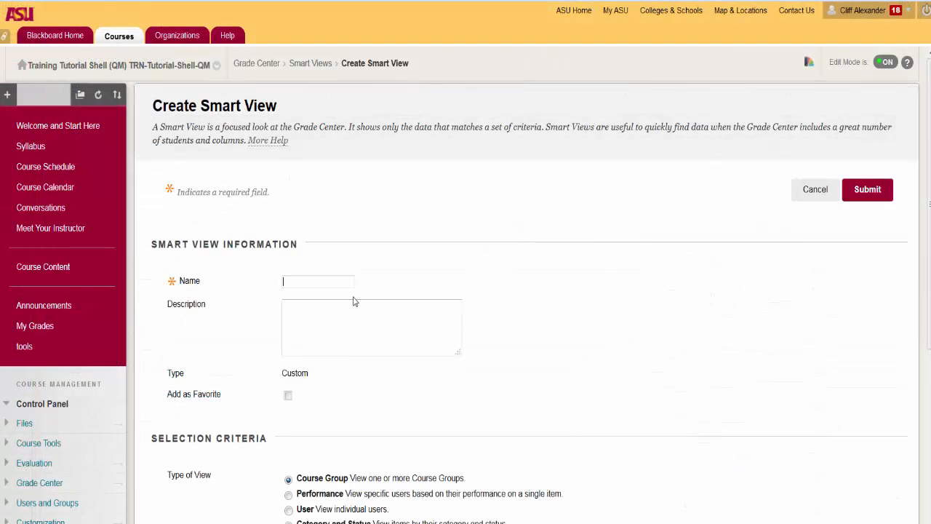
pyautogui.write('Ca')
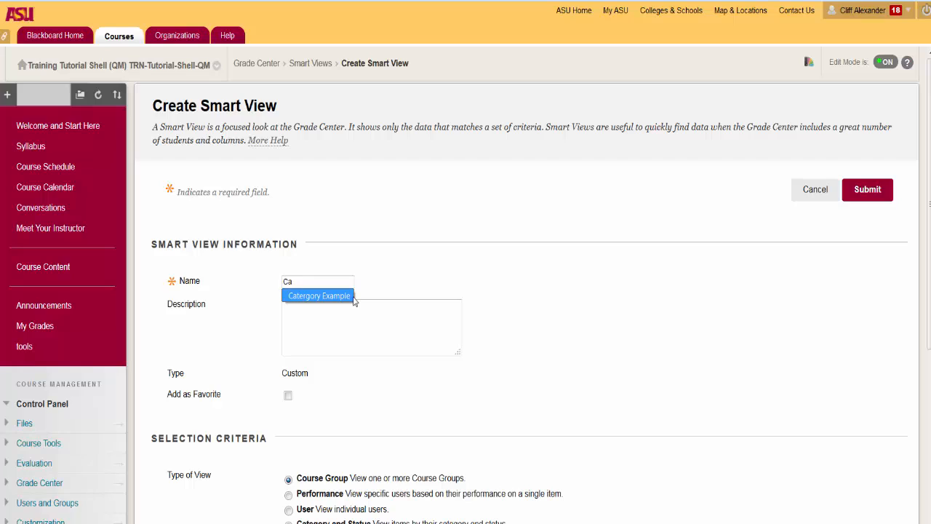
pyautogui.write('tergory Example')
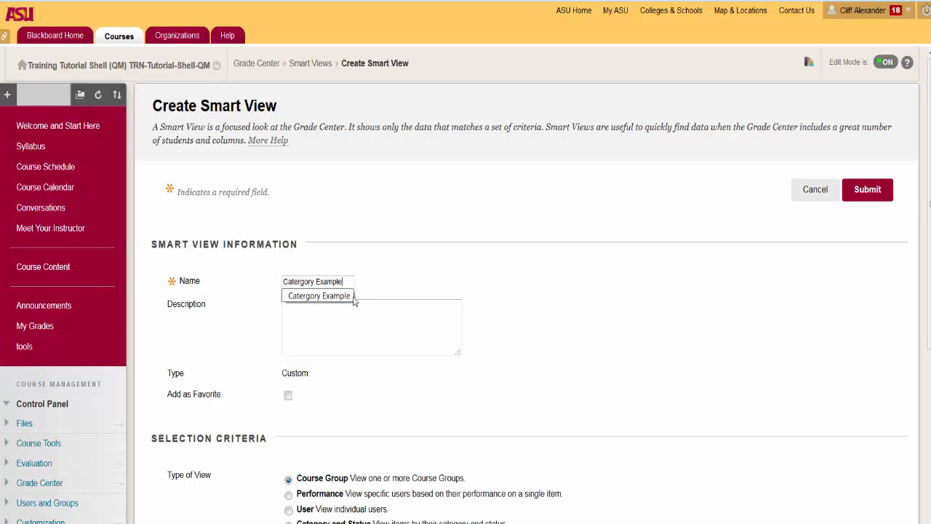
pyautogui.write(' 1')
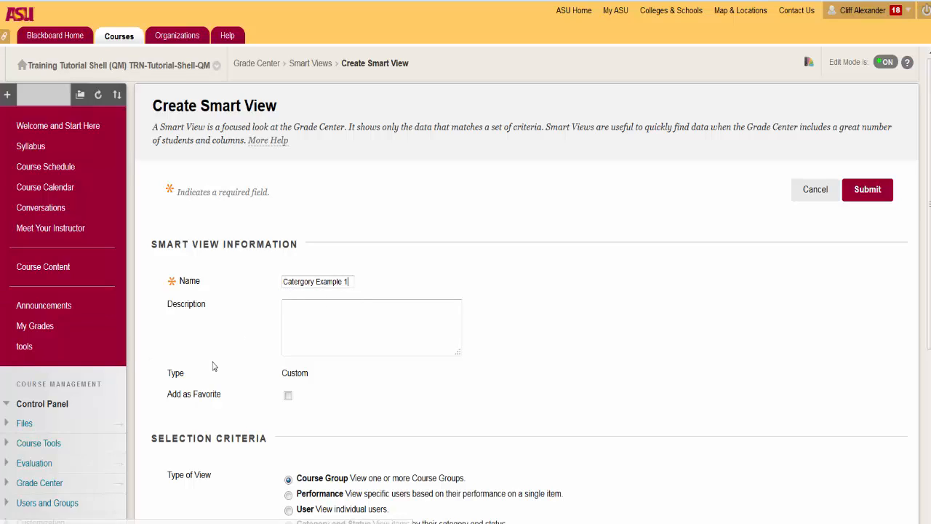
pyautogui.scroll(-3, 240, 342)
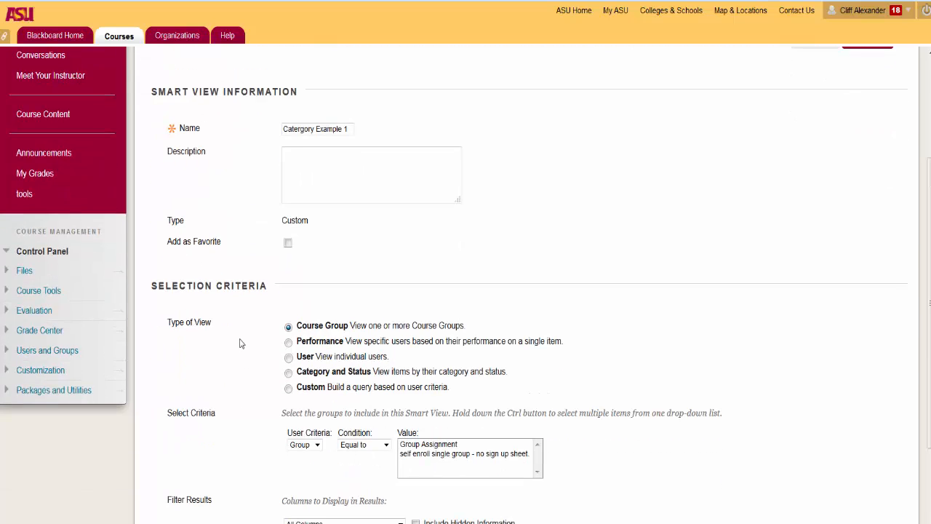
pyautogui.click(288, 372)
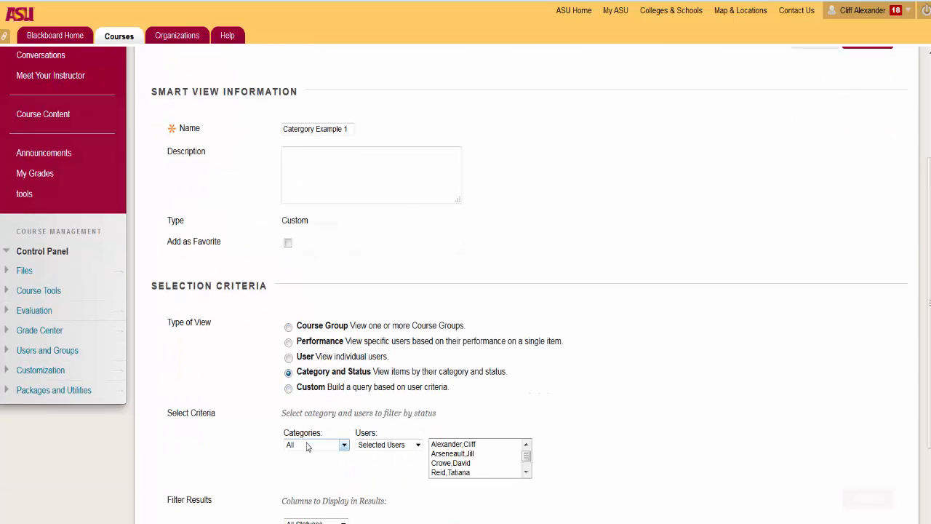
# Step: Limit it to Assignment category, All Users, Needs Grading, submit, and tick its row
pyautogui.scroll(-2, 291, 378)
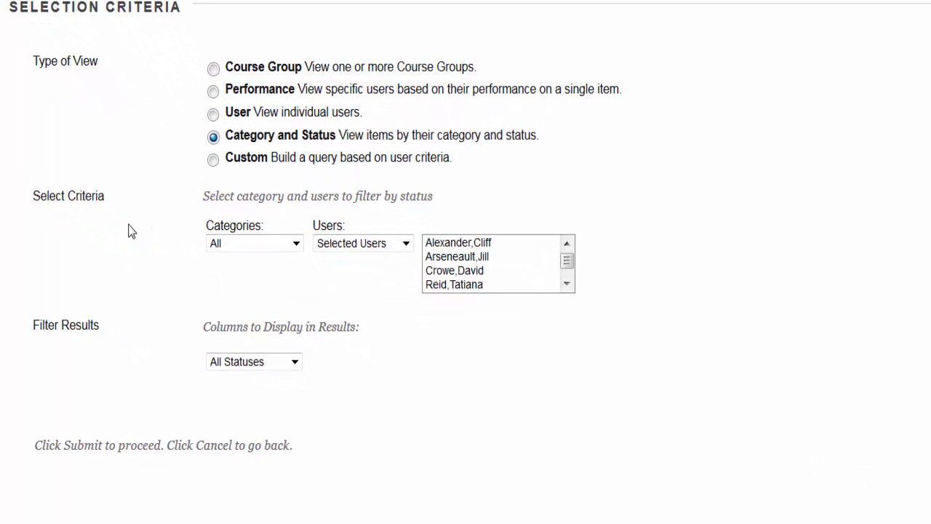
pyautogui.click(255, 248)
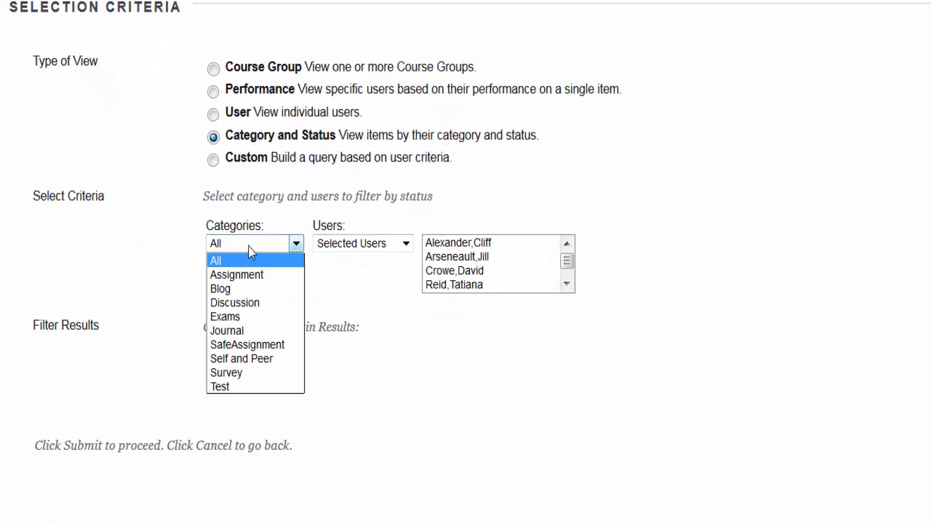
pyautogui.click(243, 282)
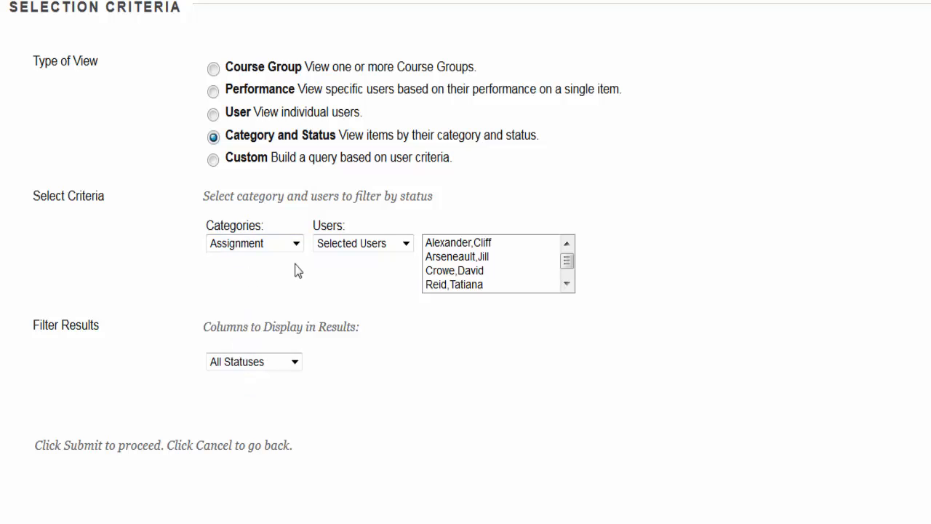
pyautogui.click(411, 244)
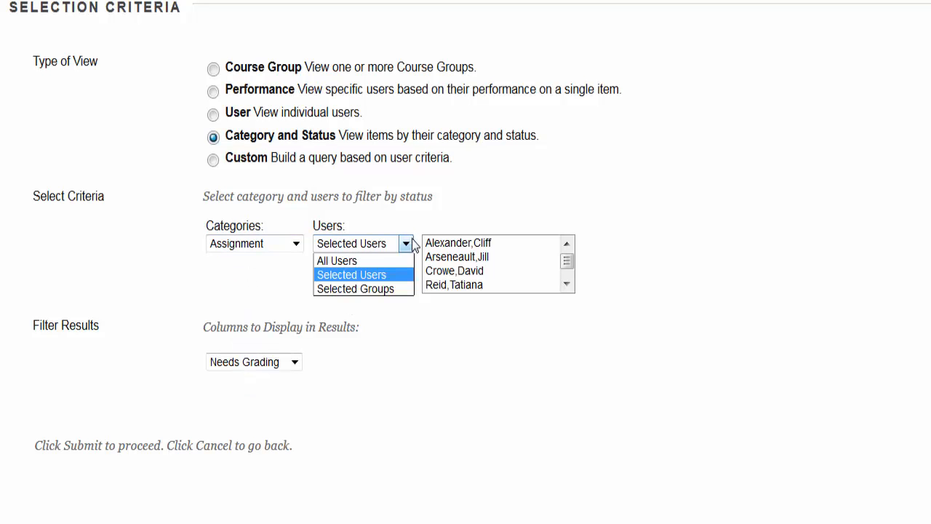
pyautogui.click(394, 261)
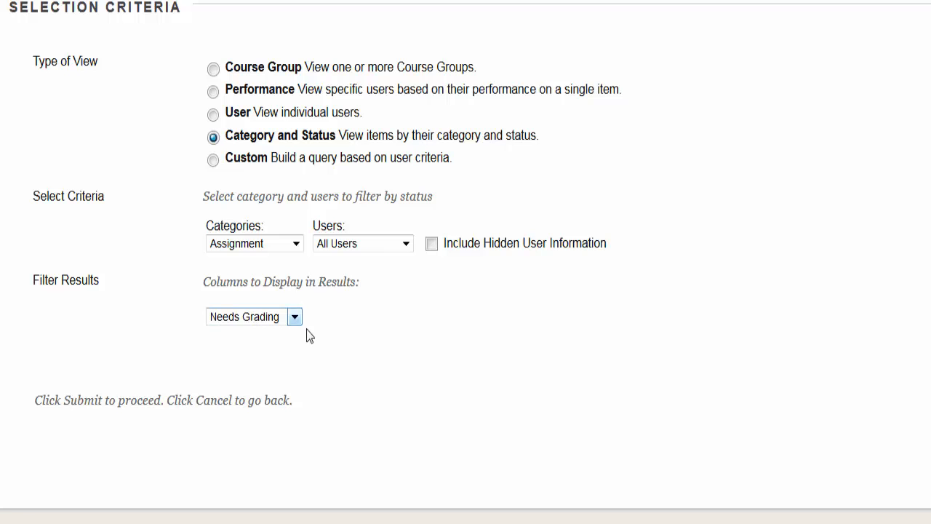
pyautogui.click(235, 318)
pyautogui.click(235, 404)
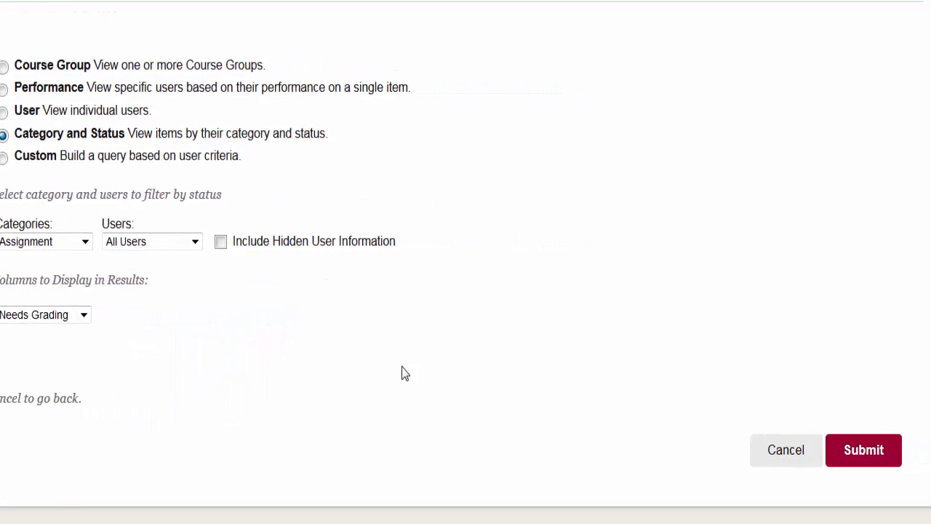
pyautogui.click(831, 451)
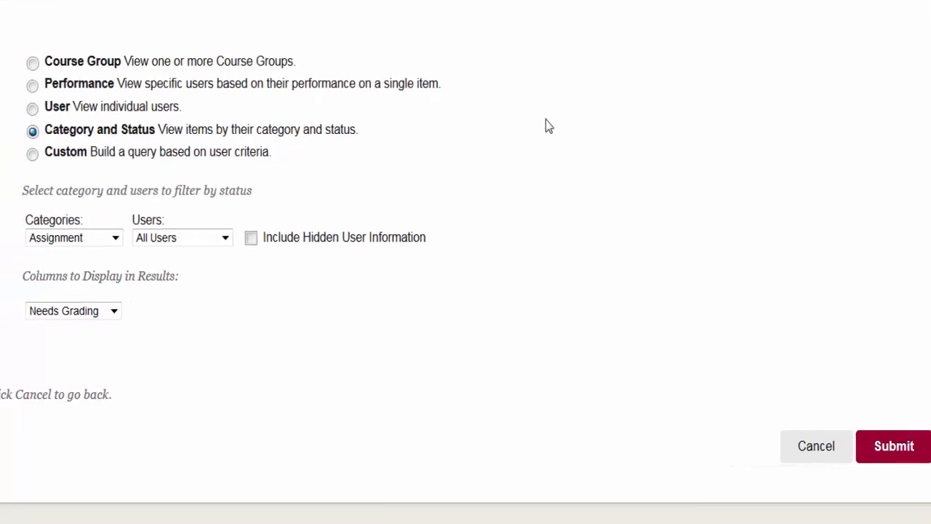
pyautogui.click(137, 278)
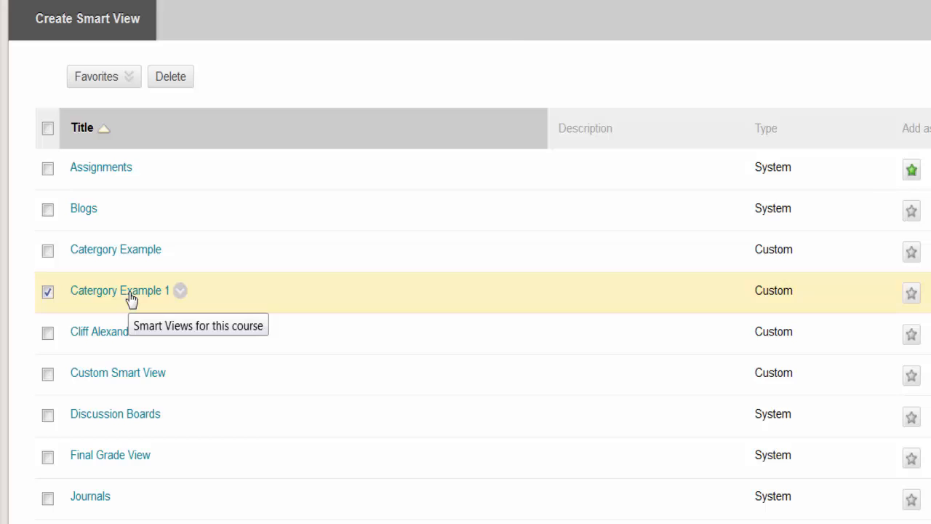
# Step: Open the Catergory Example 1 view's grade table
pyautogui.click(131, 298)
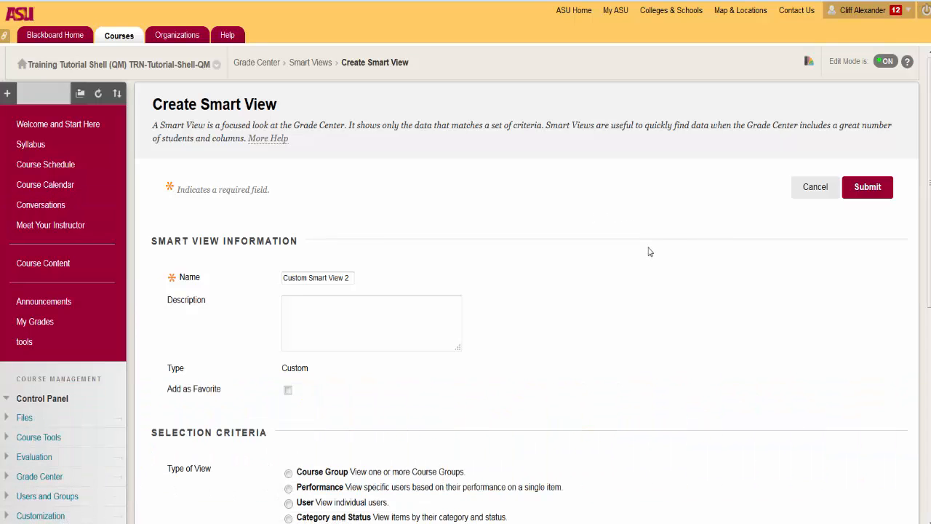
# Step: Set criterion 1 to iMovie Basics One Attempt (Letter) grade Less than or Equal to 60
pyautogui.scroll(-2, 649, 260)
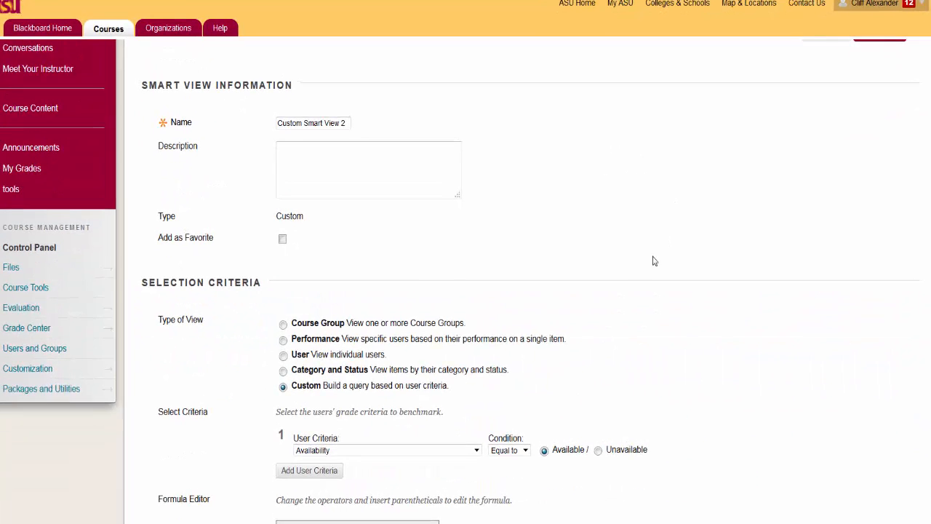
pyautogui.scroll(-3, 668, 261)
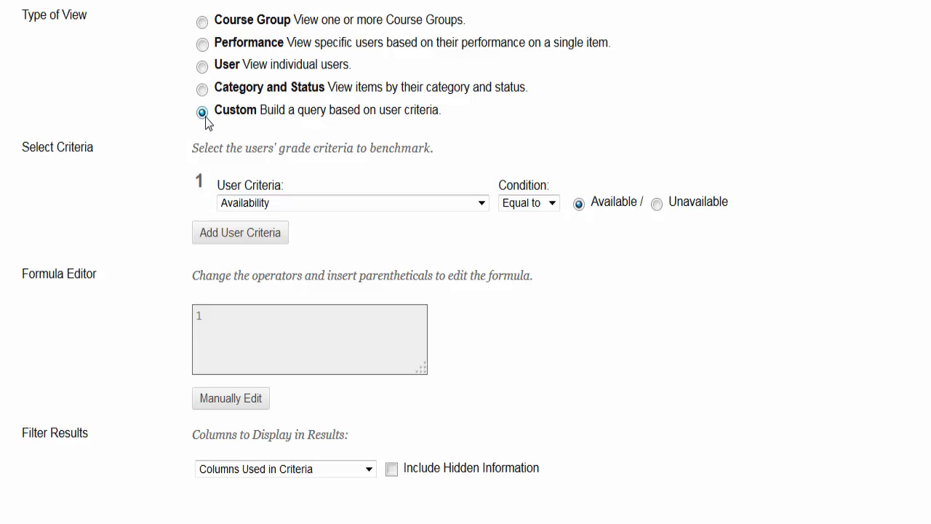
pyautogui.click(302, 207)
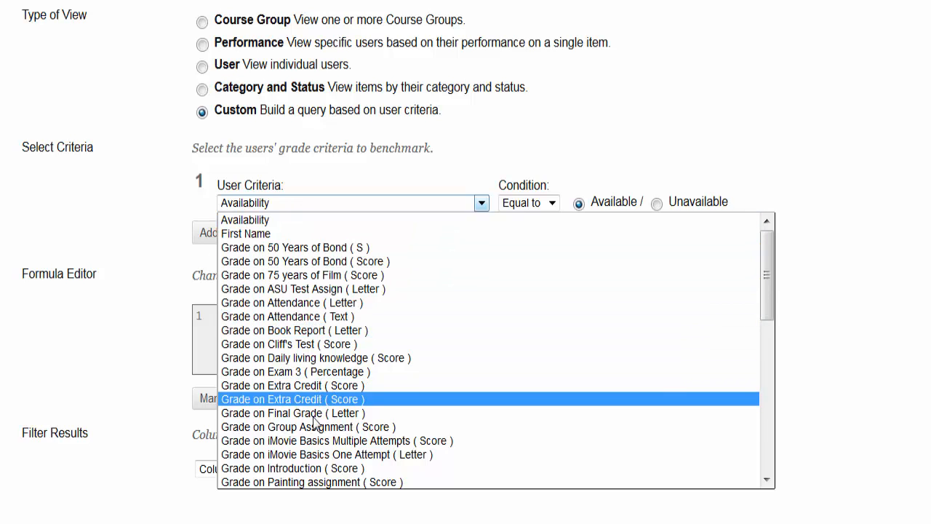
pyautogui.click(302, 453)
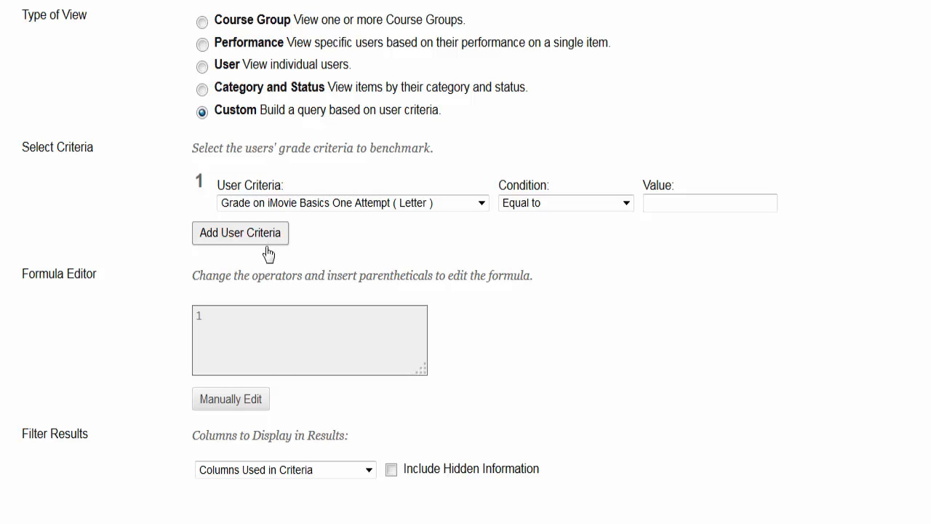
pyautogui.click(565, 204)
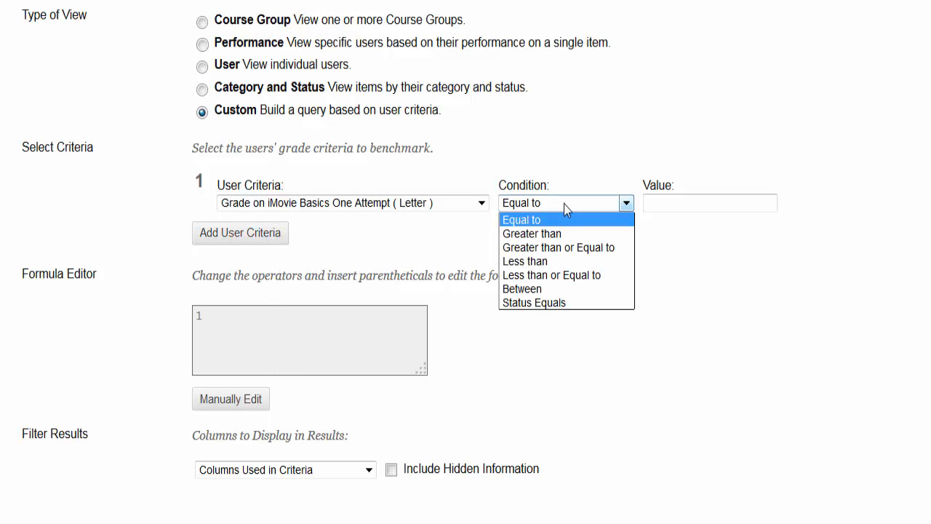
pyautogui.click(572, 275)
pyautogui.click(673, 204)
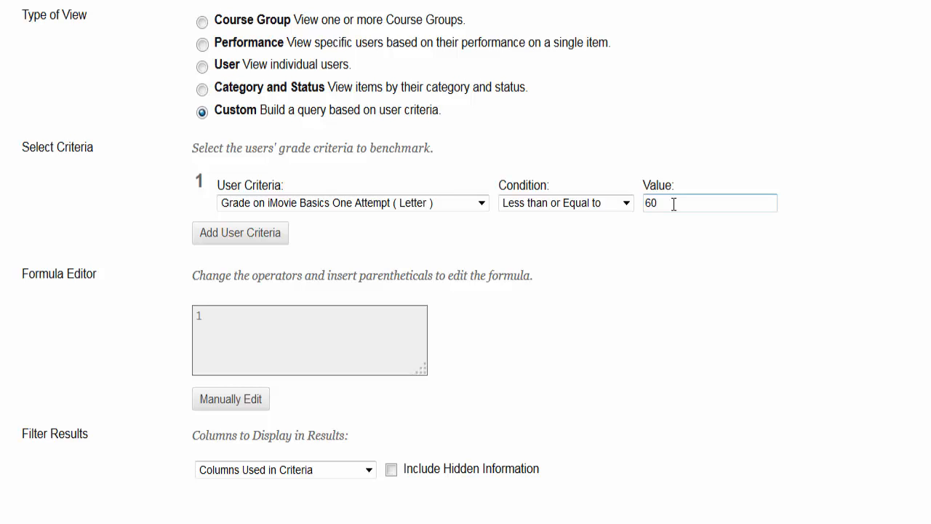
# Step: Add criterion 2: Grade on Attendance (Letter) Less than 80
pyautogui.click(269, 248)
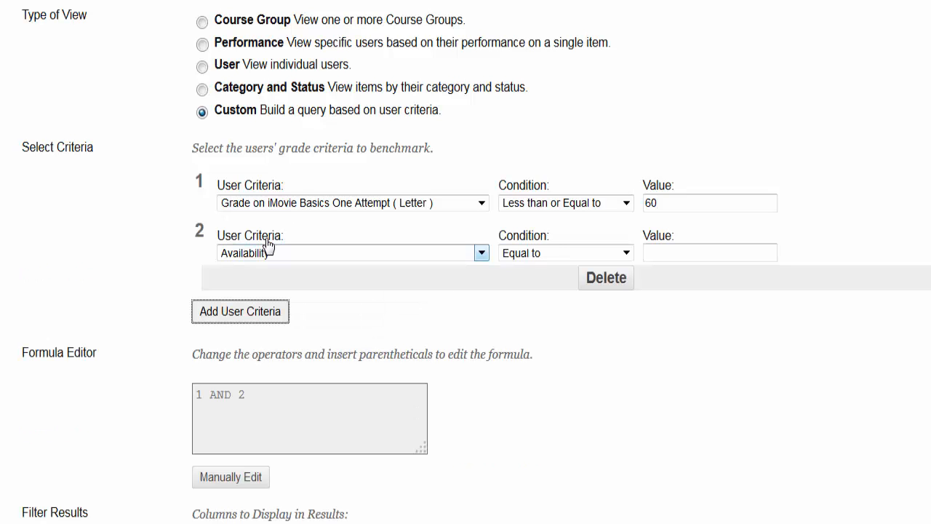
pyautogui.click(406, 253)
pyautogui.click(304, 267)
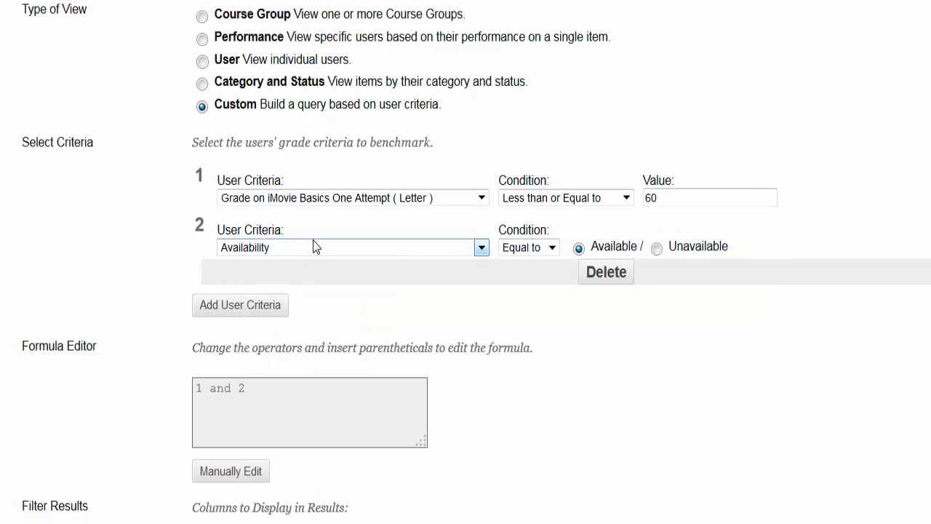
pyautogui.click(314, 247)
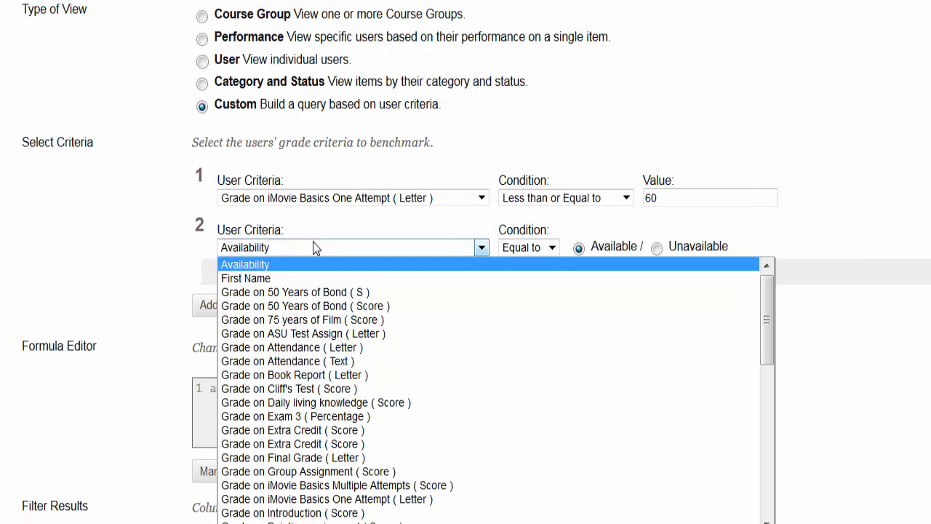
pyautogui.click(315, 348)
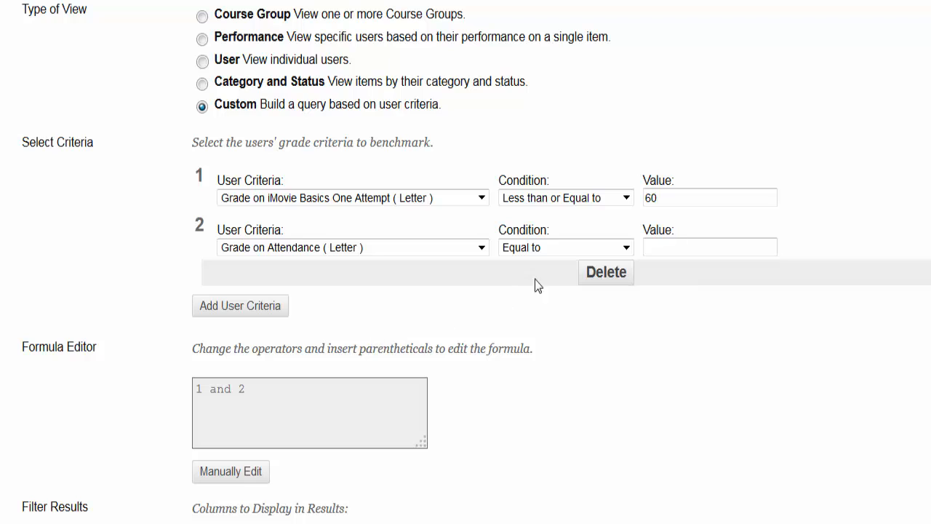
pyautogui.click(555, 254)
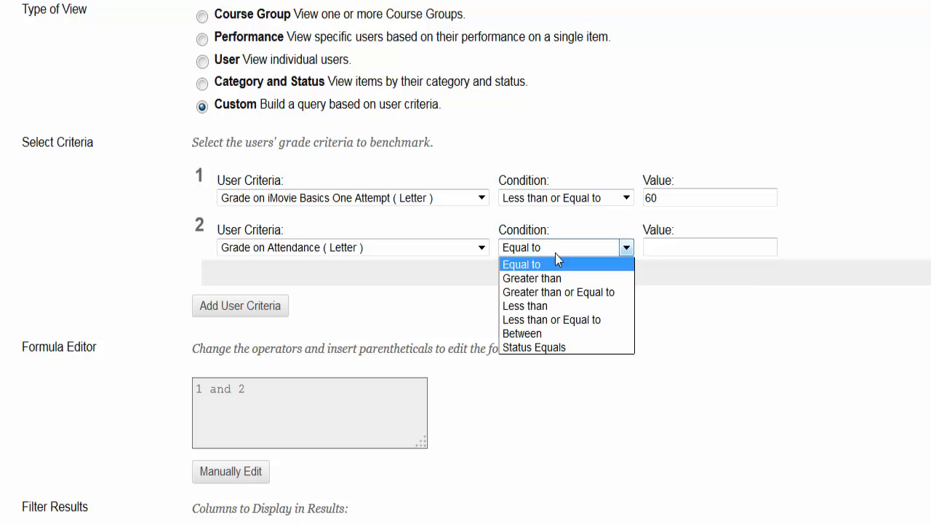
pyautogui.click(553, 305)
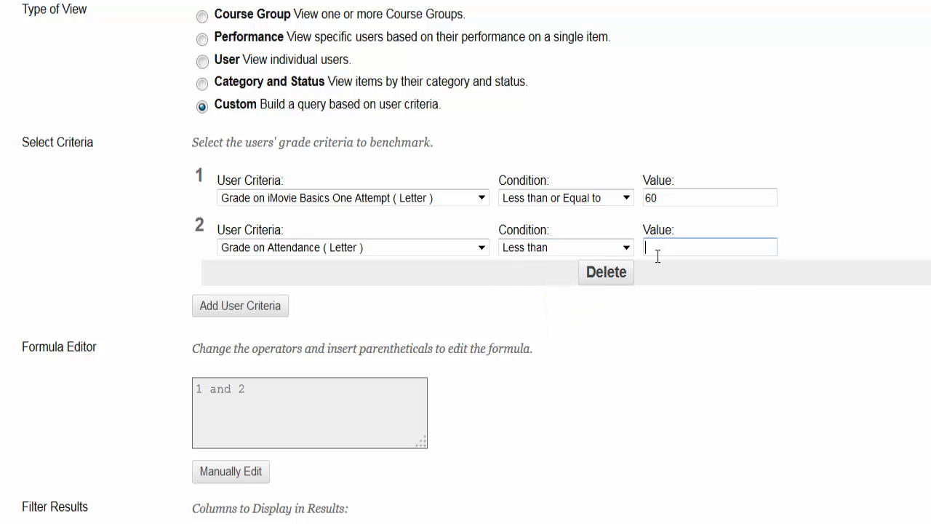
pyautogui.write('8')
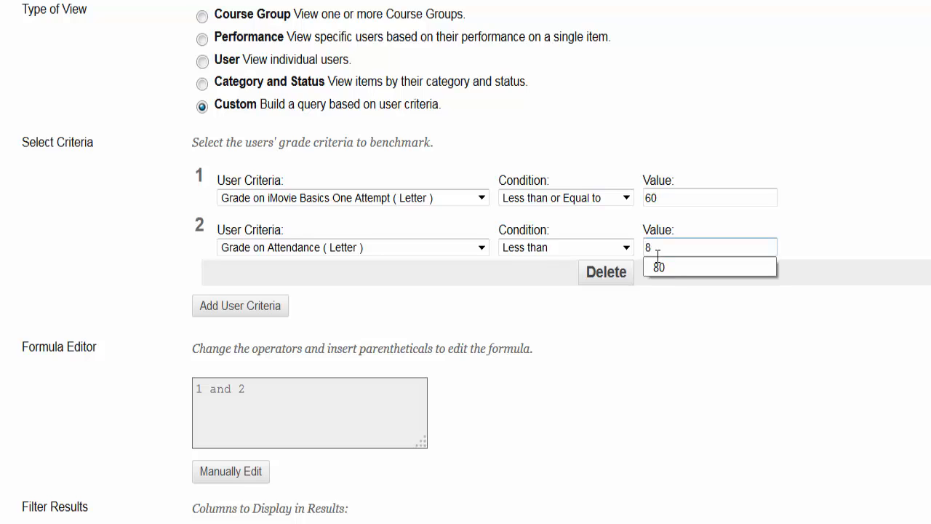
pyautogui.write('0')
pyautogui.scroll(-1, 194, 270)
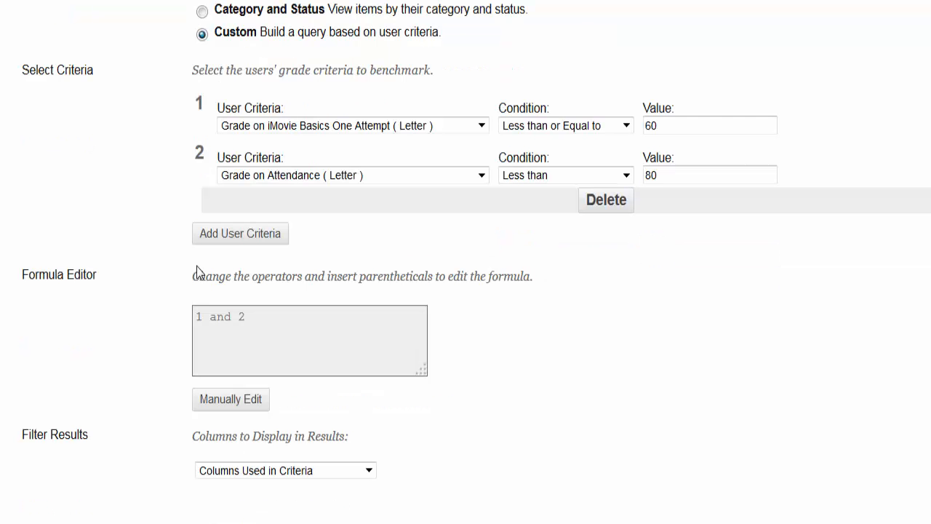
# Step: Edit the custom view formula from '1 and 2' to '1 or 2' and submit the view
pyautogui.click(224, 399)
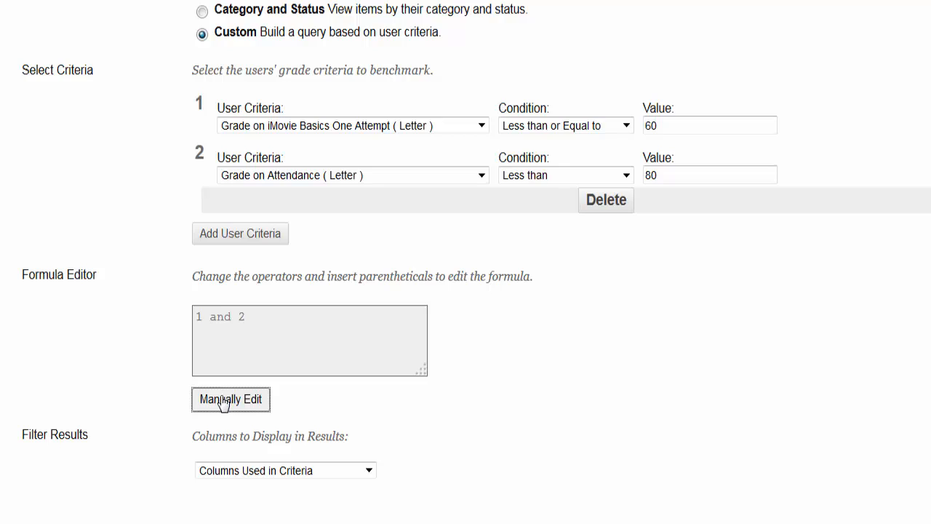
pyautogui.click(234, 318)
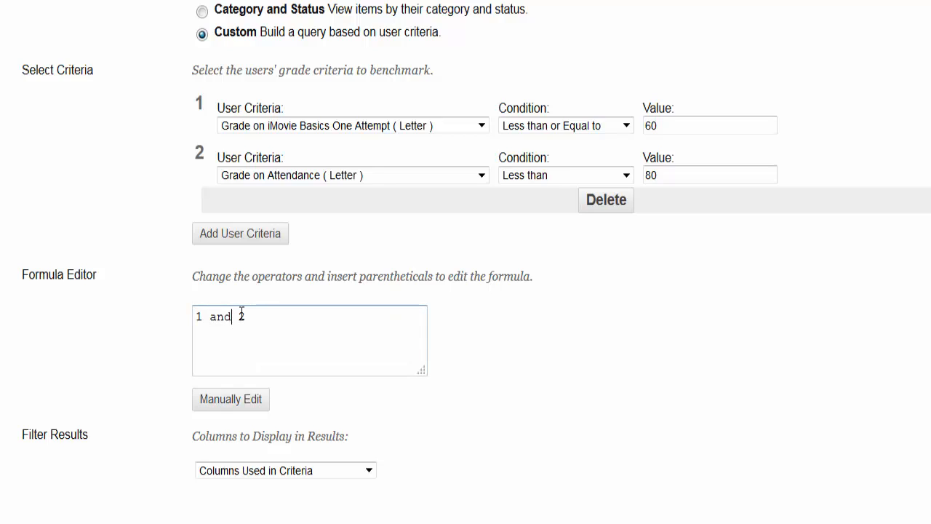
pyautogui.press('BackSpace')
pyautogui.press('BackSpace')
pyautogui.press('BackSpace')
pyautogui.click(154, 392)
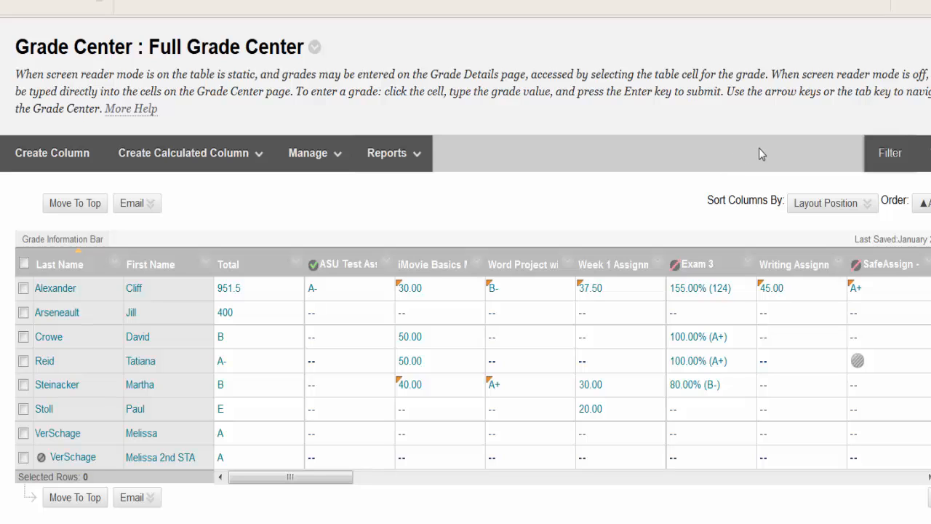
# Step: Apply the single-student smart view from the Current View list's Smart Views section
pyautogui.click(883, 153)
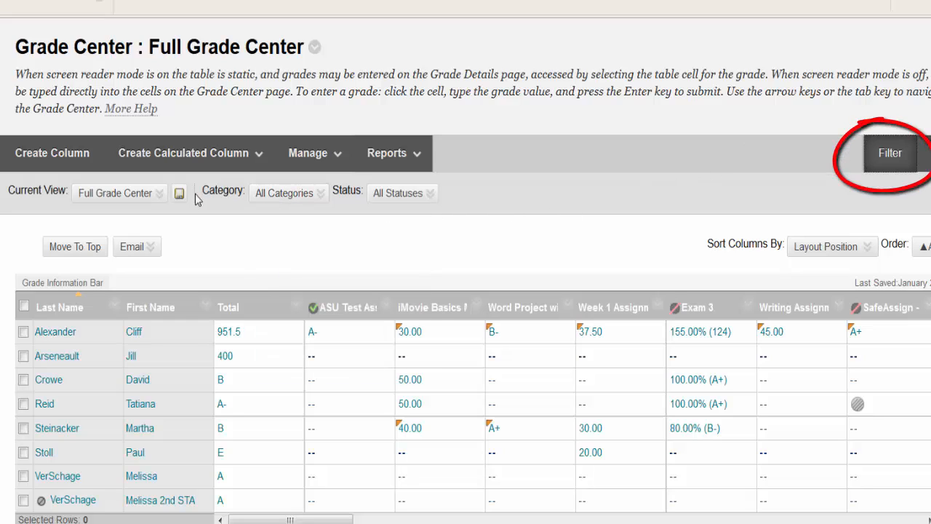
pyautogui.click(138, 192)
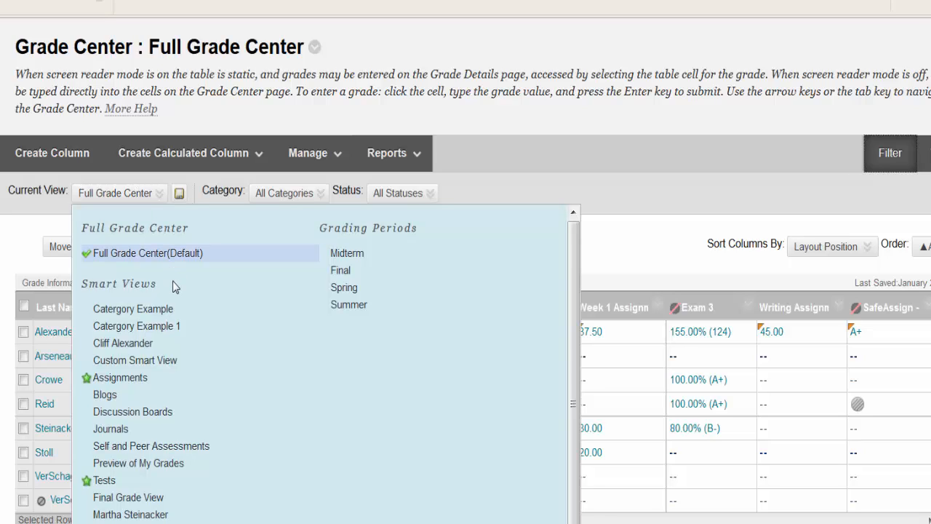
pyautogui.click(149, 348)
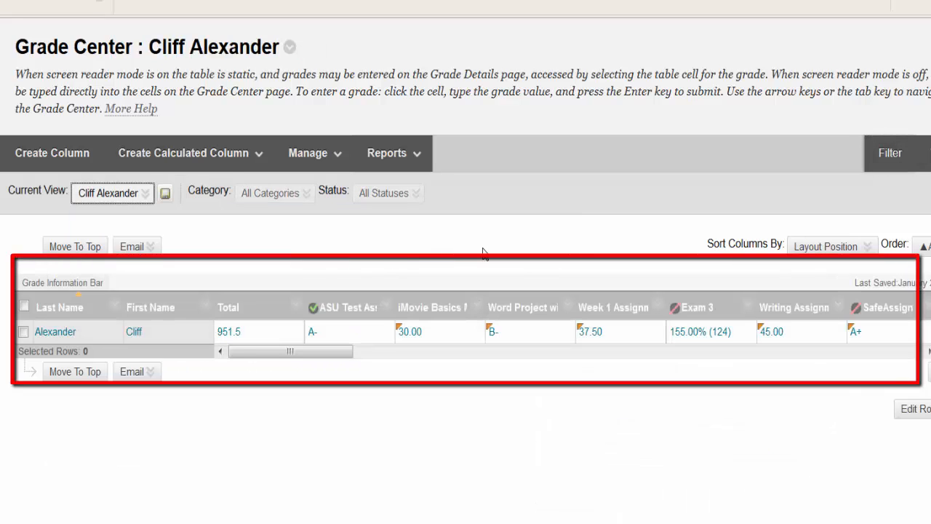
pyautogui.moveTo(348, 352); pyautogui.dragTo(269, 361)
pyautogui.click(129, 199)
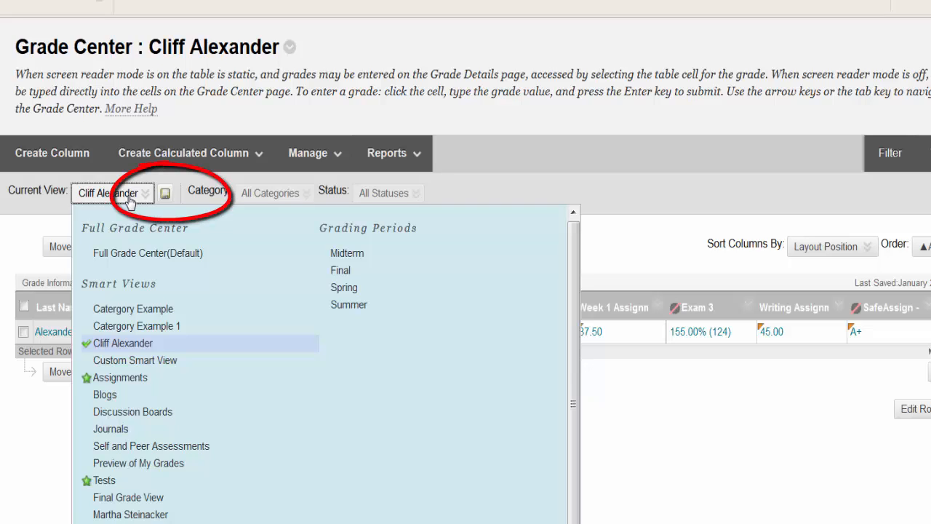
# Step: Set the Current View back to Full Grade Center (Default) to list every student
pyautogui.click(122, 253)
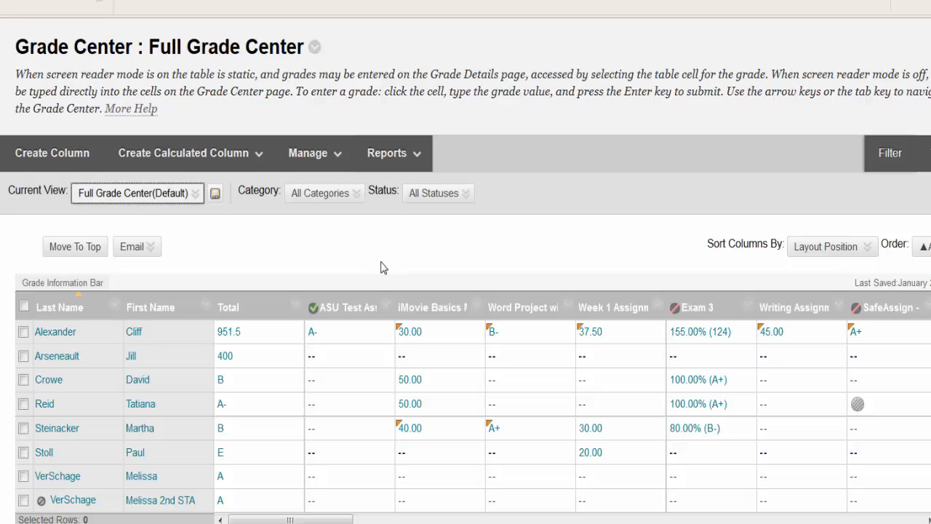
pyautogui.click(151, 195)
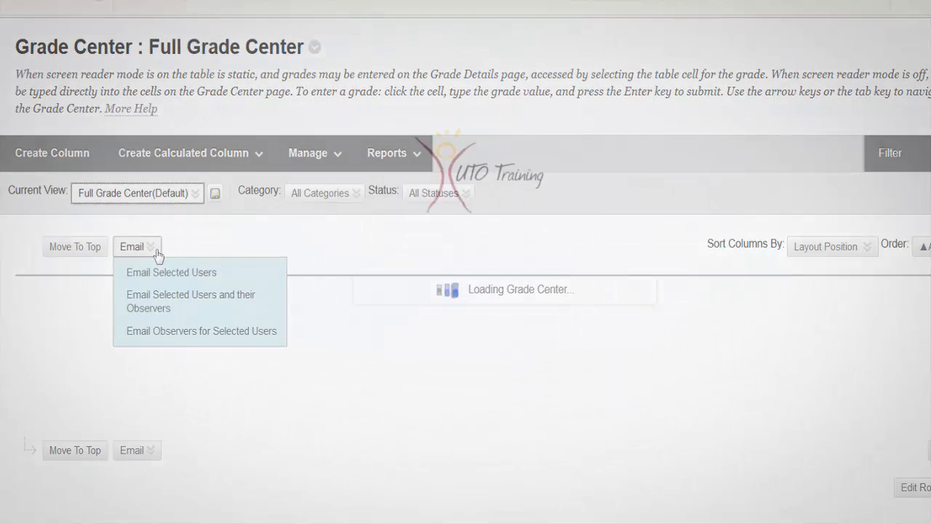